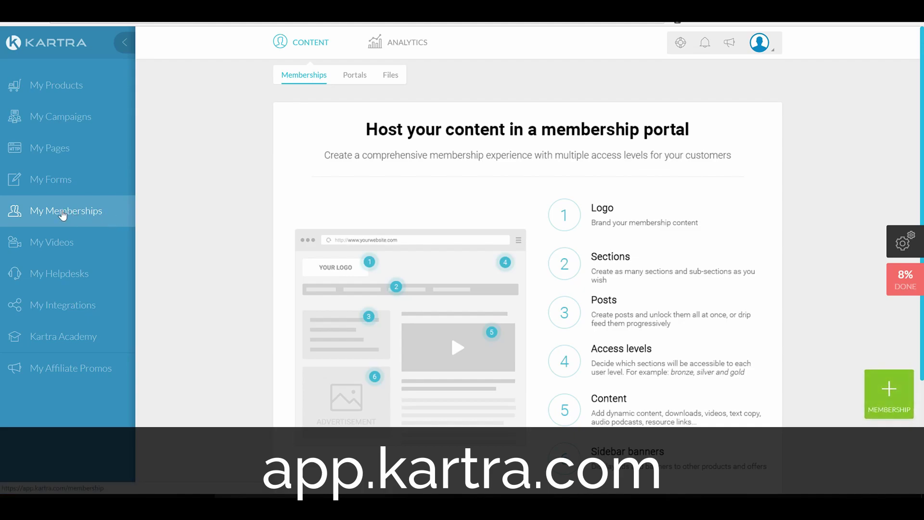
# Create a new membership named 'Fitness Program'
pyautogui.click(73, 219)
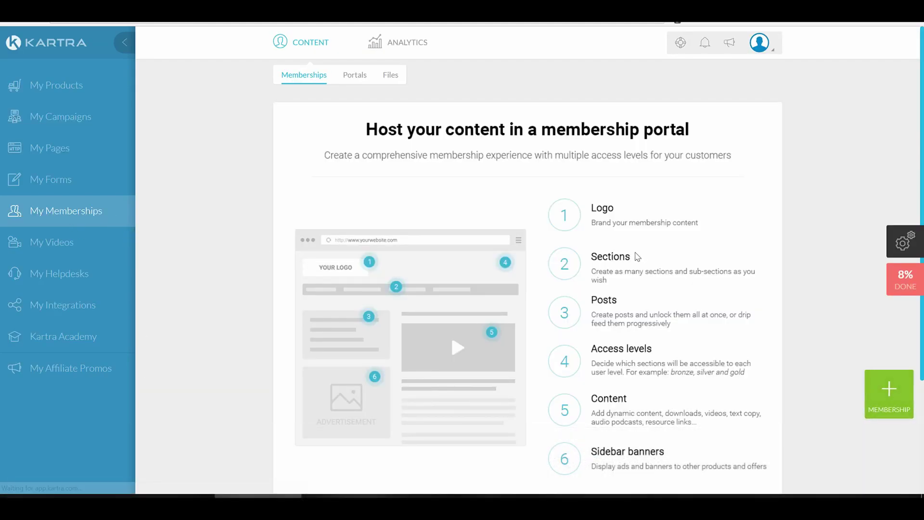
pyautogui.scroll(-3, 774, 299)
pyautogui.scroll(3, 759, 283)
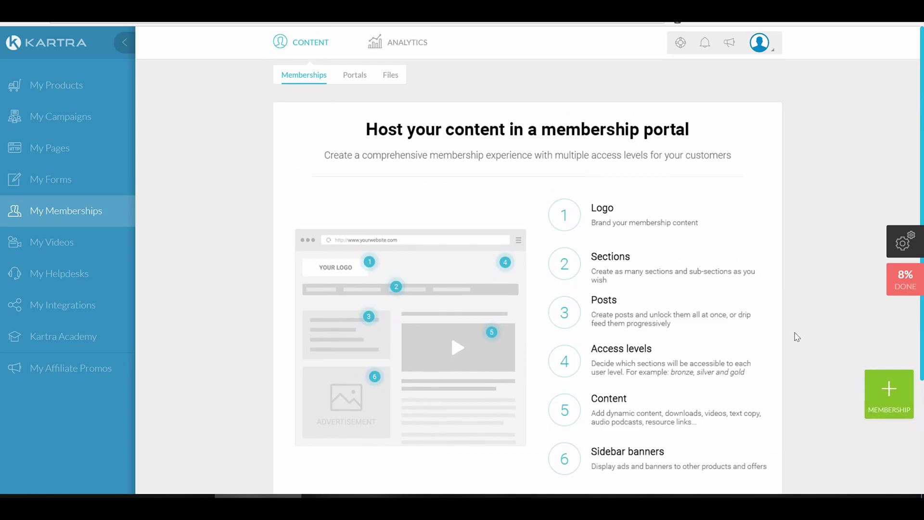
pyautogui.click(889, 392)
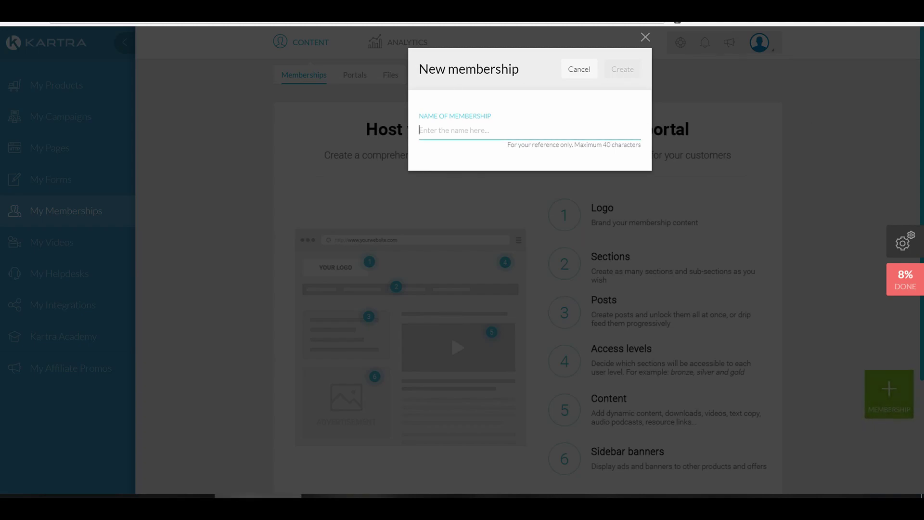
pyautogui.write('Fitness Program')
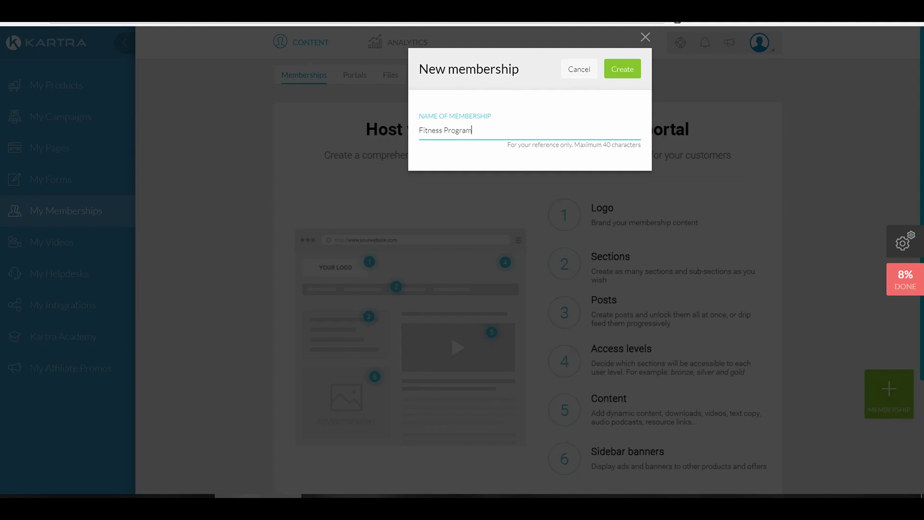
pyautogui.click(620, 73)
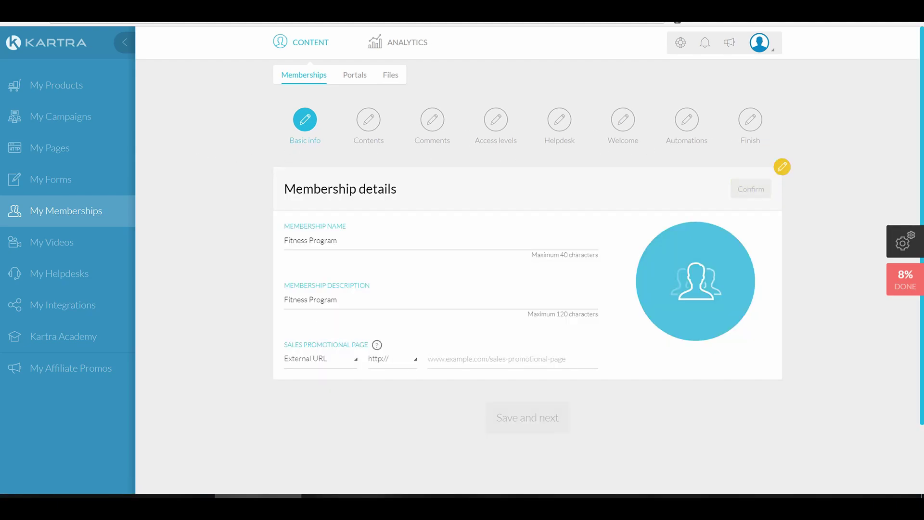
# Set the sales page URL to drewlasker.com and save the basic info
pyautogui.press('Tab')
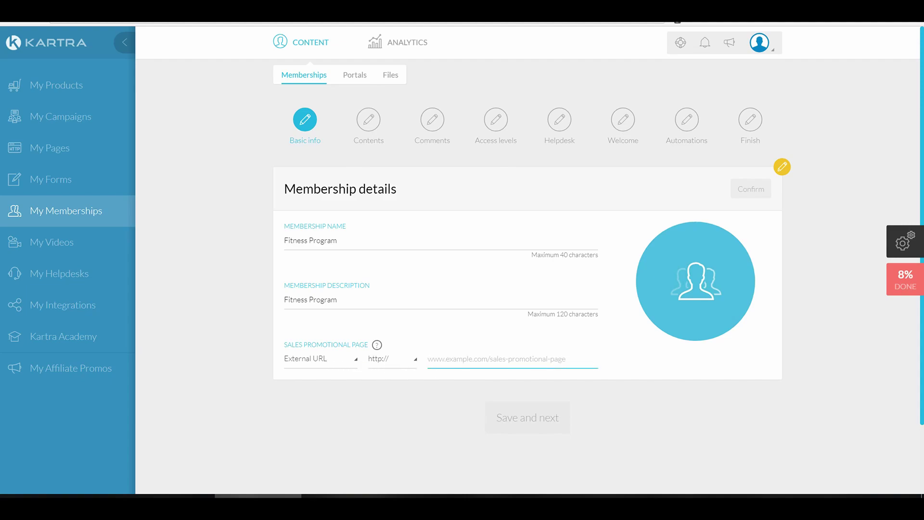
pyautogui.write('drewlasker.com')
pyautogui.click(756, 197)
pyautogui.click(541, 336)
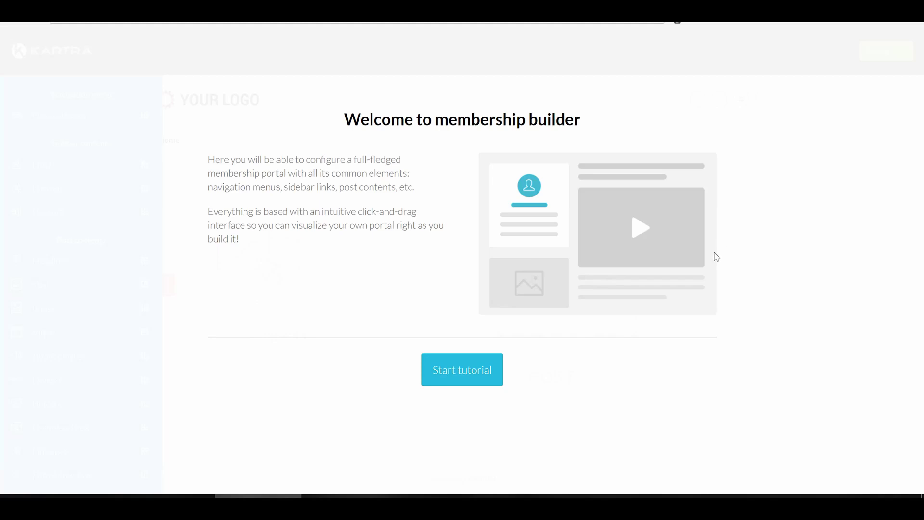
# Step through the builder tutorial, turn it off for the future, and start building
pyautogui.click(456, 379)
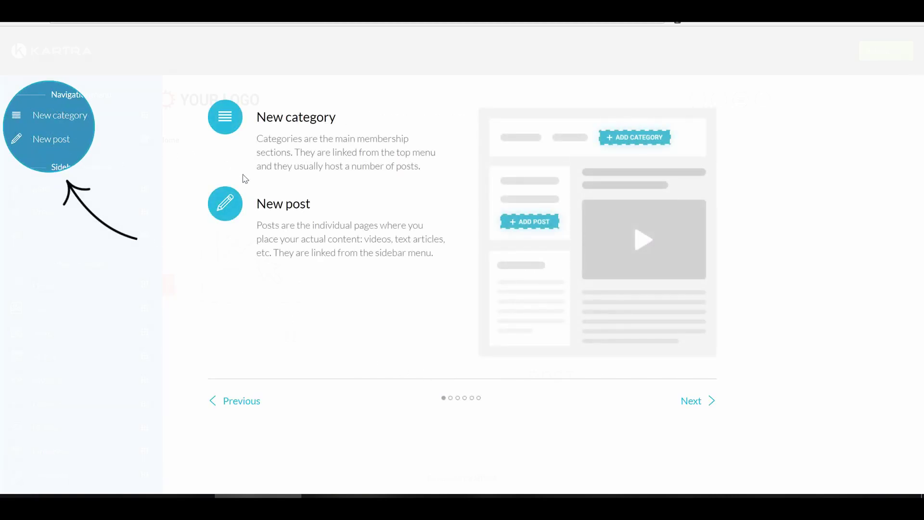
pyautogui.click(691, 404)
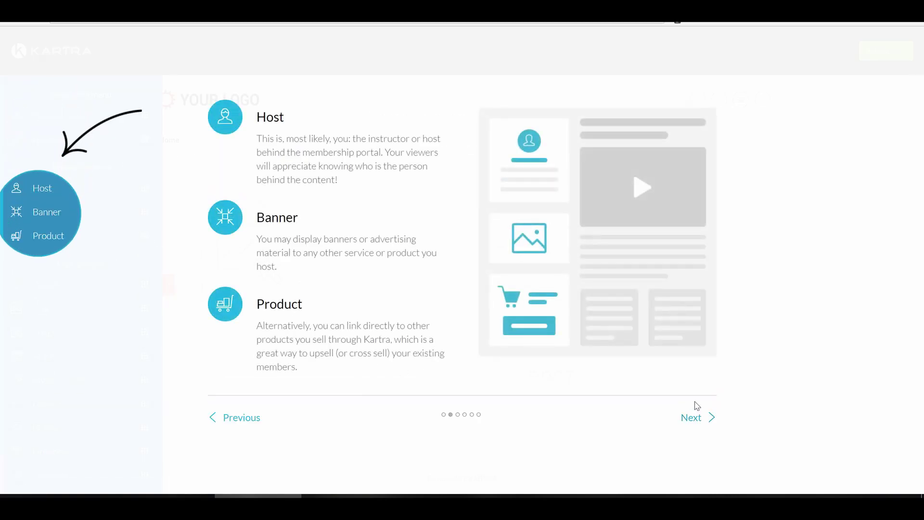
pyautogui.click(688, 416)
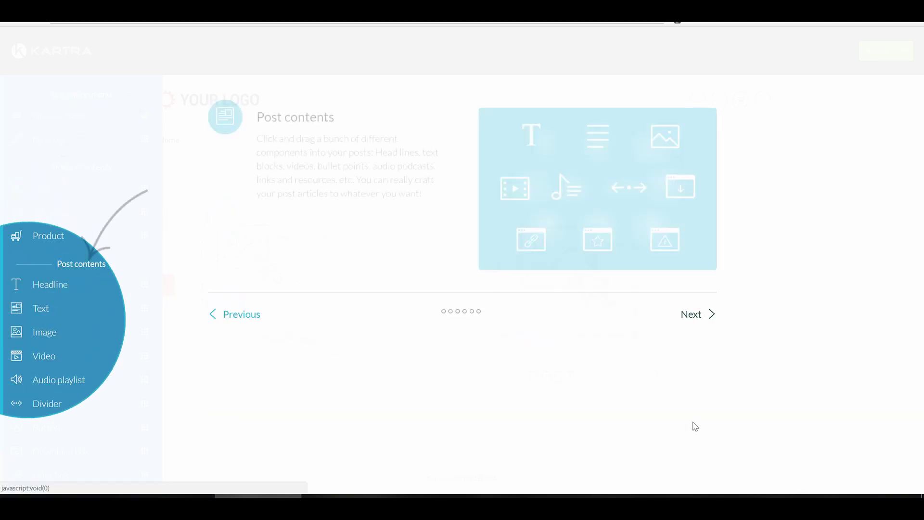
pyautogui.click(692, 314)
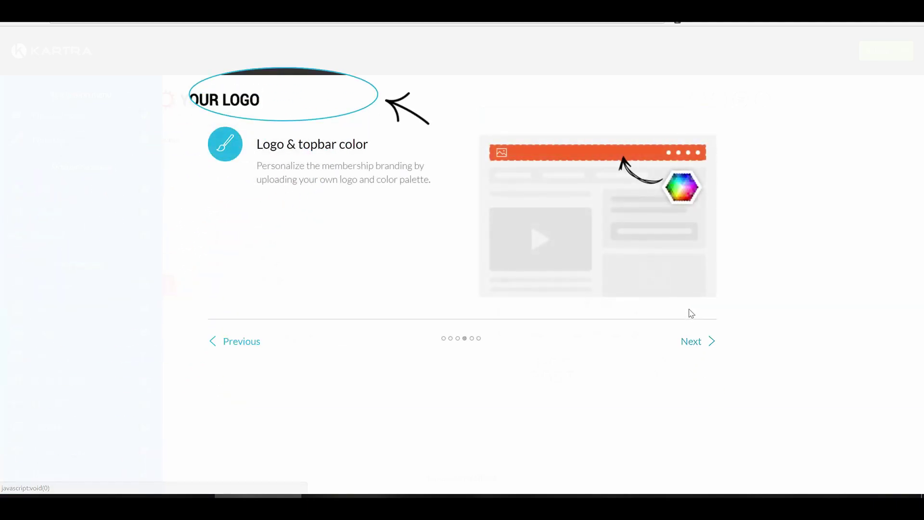
pyautogui.click(693, 342)
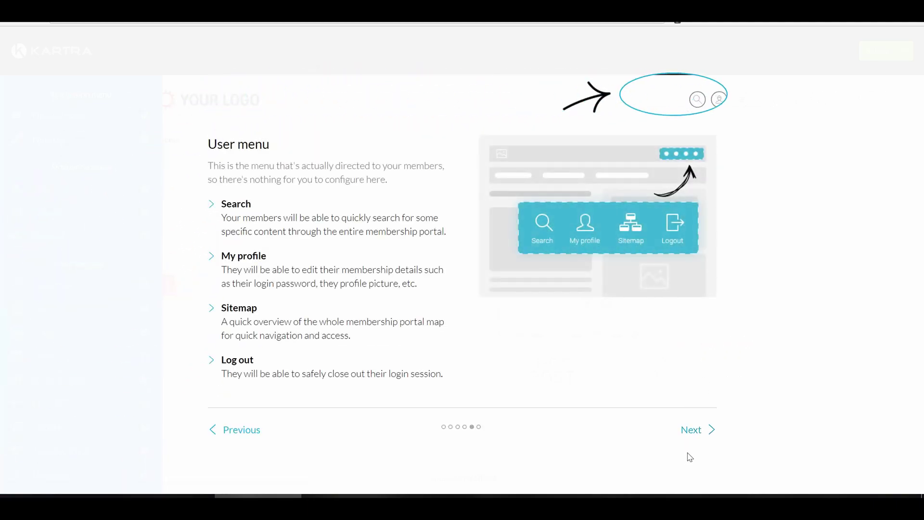
pyautogui.click(692, 431)
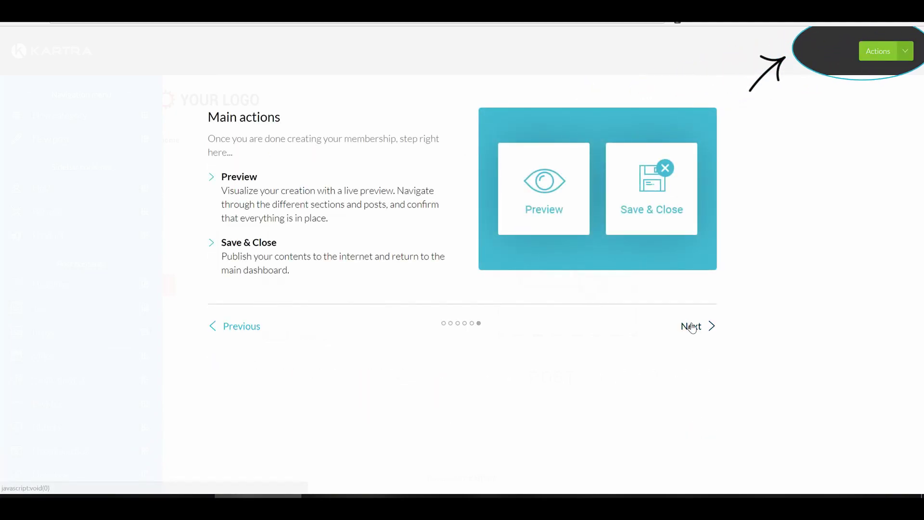
pyautogui.click(691, 326)
pyautogui.click(567, 340)
pyautogui.click(664, 339)
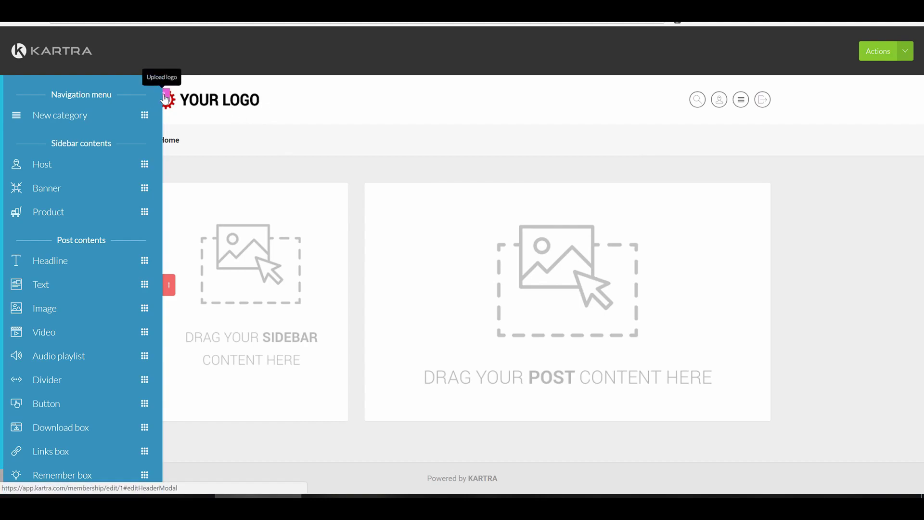
# Upload the custom brand logo into the portal header and add a new navigation category
pyautogui.click(165, 99)
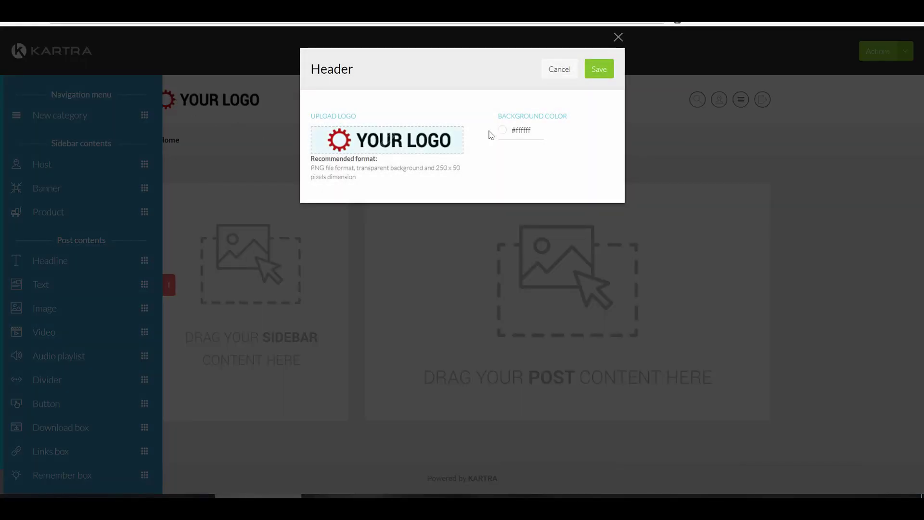
pyautogui.click(388, 143)
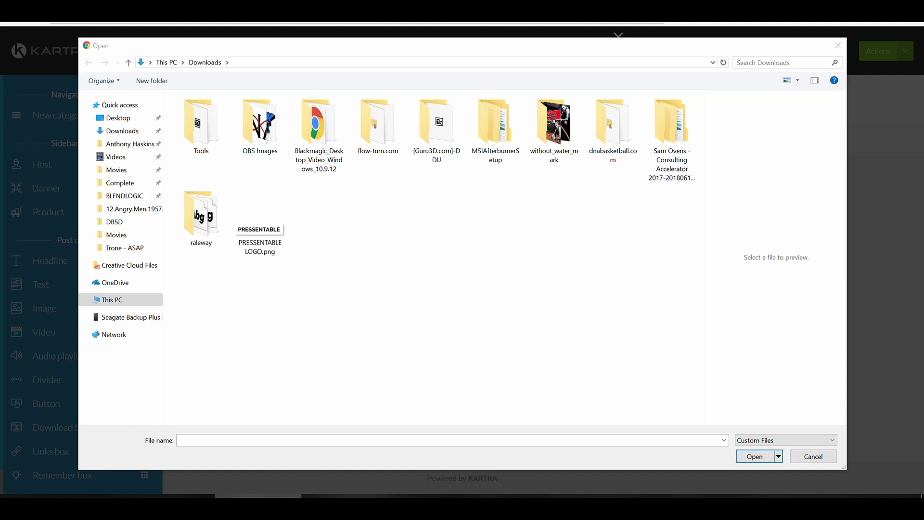
pyautogui.doubleClick(333, 238)
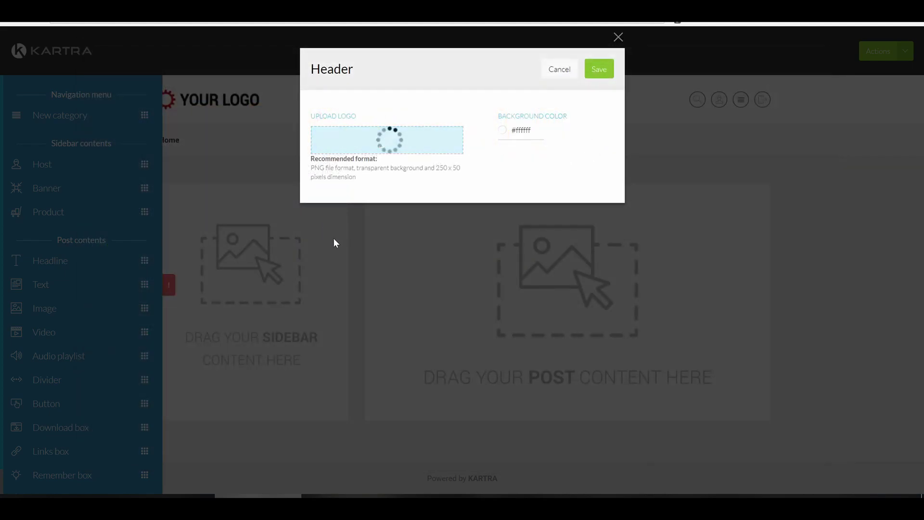
pyautogui.click(597, 70)
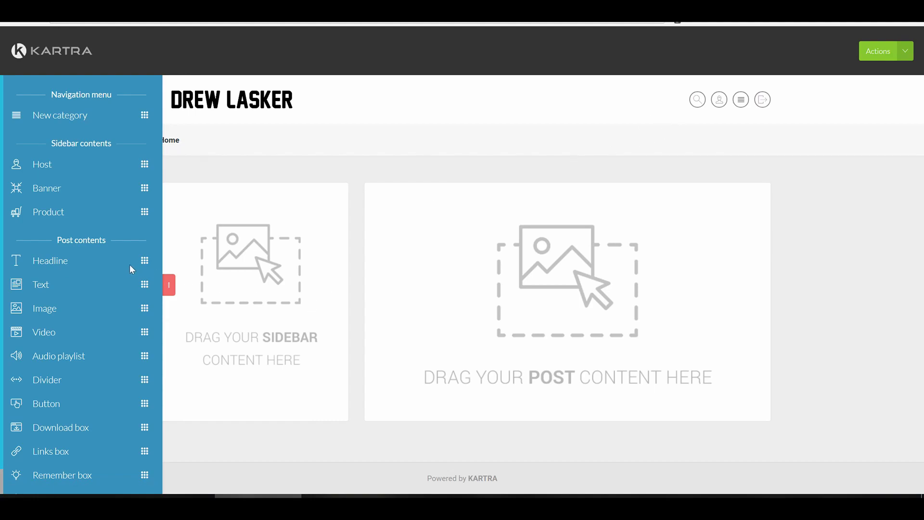
pyautogui.moveTo(147, 112); pyautogui.dragTo(207, 148)
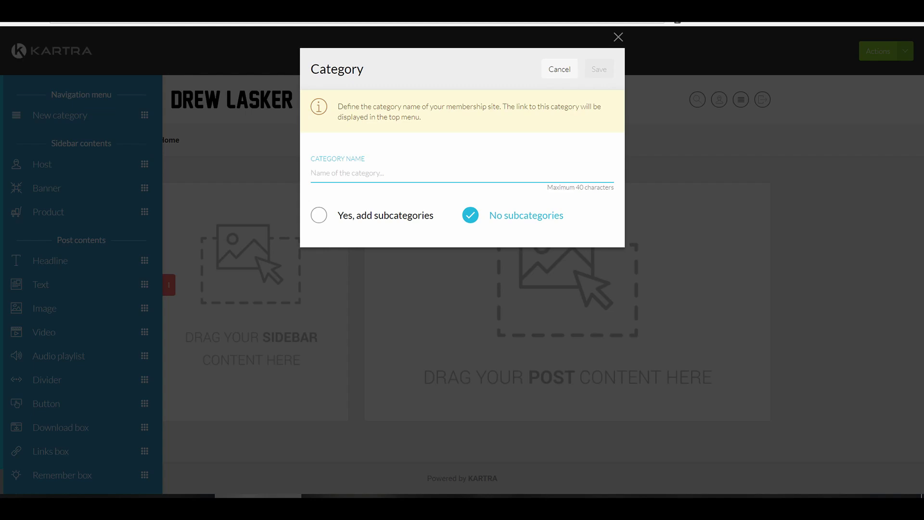
# Name the new category 'Pre-Course Introduction'
pyautogui.write('Pr')
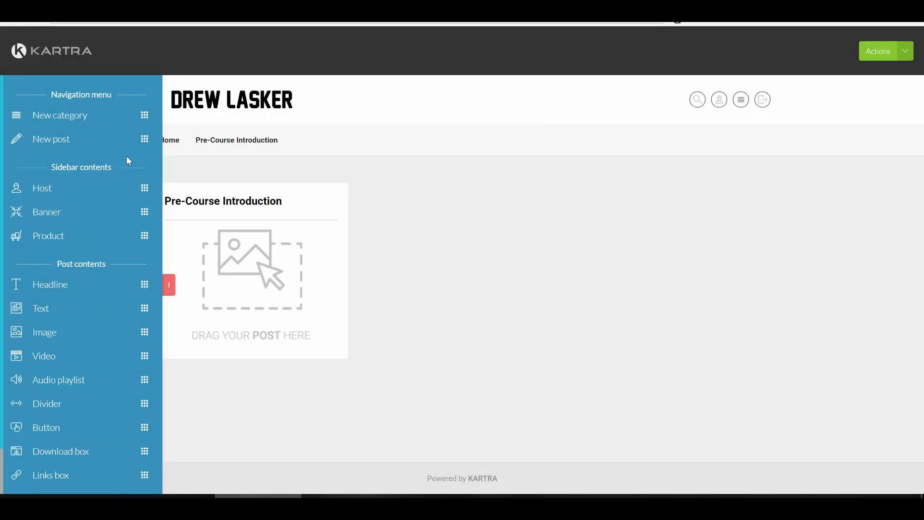
# Add a 'Video 1' post described 'Welcome To Dunk Training' and drop in a video block
pyautogui.moveTo(140, 136); pyautogui.dragTo(271, 251)
pyautogui.write('Video 1')
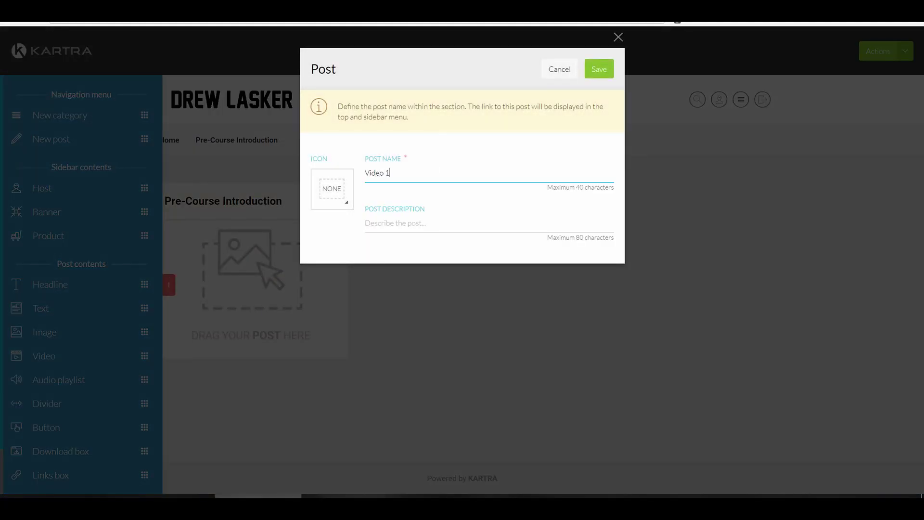
pyautogui.click(601, 72)
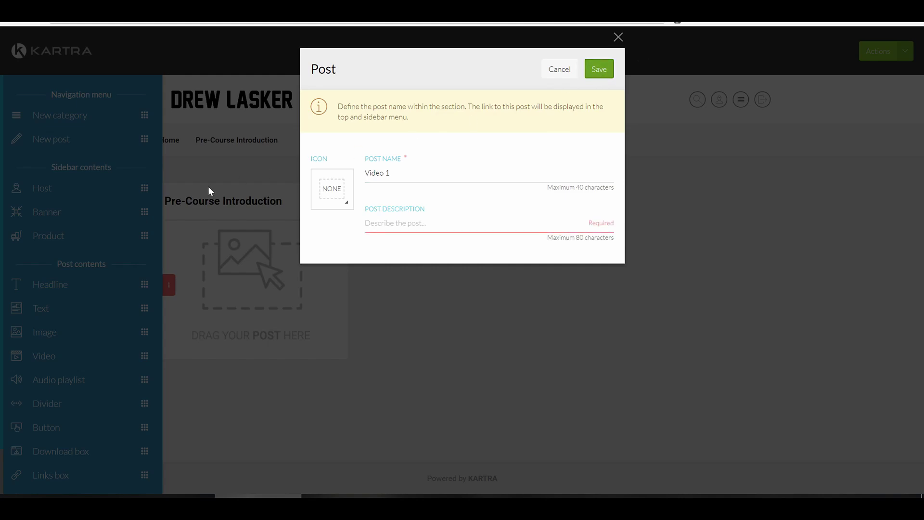
pyautogui.click(398, 222)
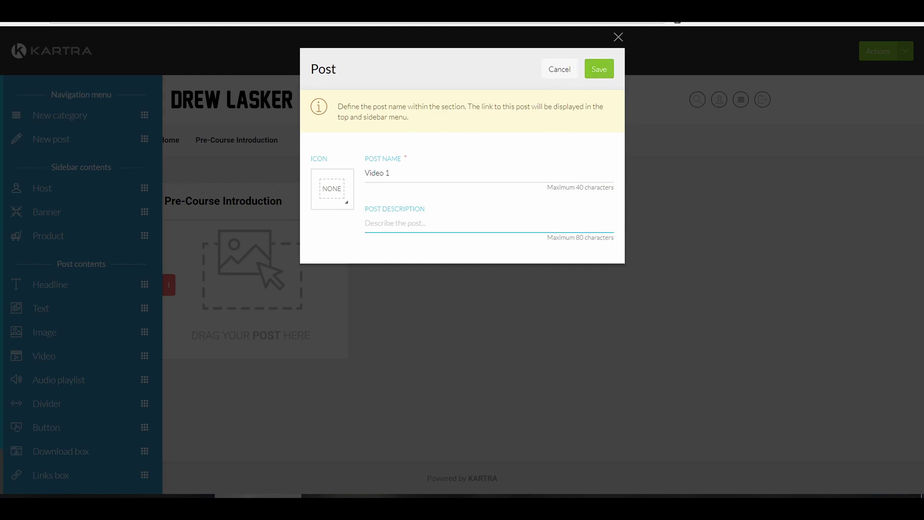
pyautogui.write('First Vid')
pyautogui.hotkey('ctrl', 'a')
pyautogui.write('We')
pyautogui.write('lcome To Dunk Training')
pyautogui.click(601, 72)
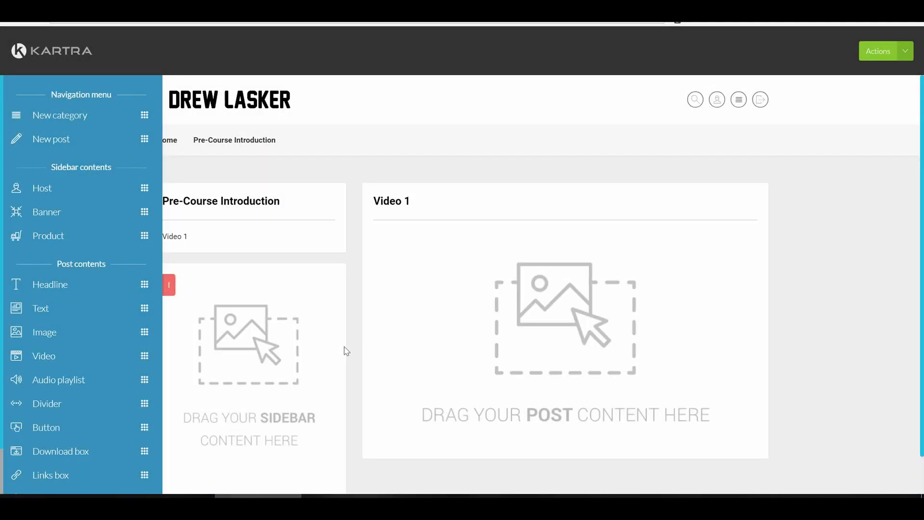
pyautogui.moveTo(134, 360); pyautogui.dragTo(579, 260)
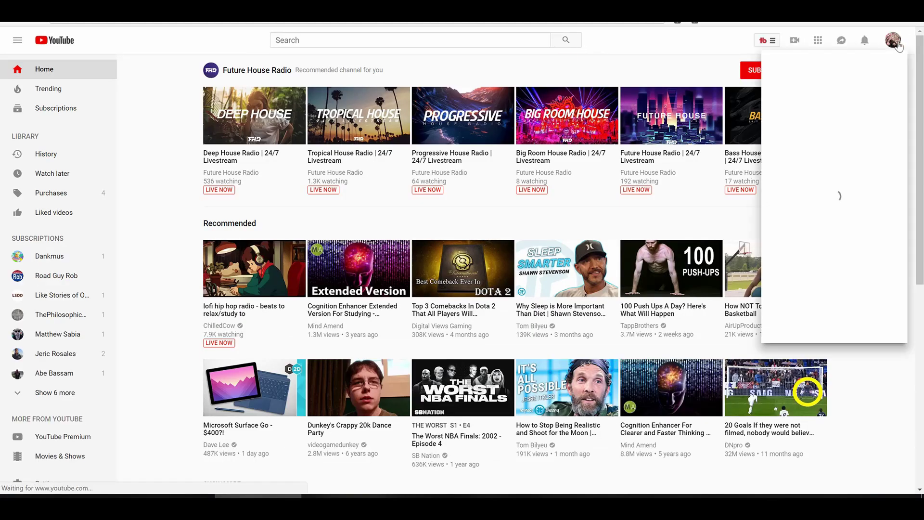
# Reach YouTube's video upload page through the creator tools and view its privacy options
pyautogui.click(734, 136)
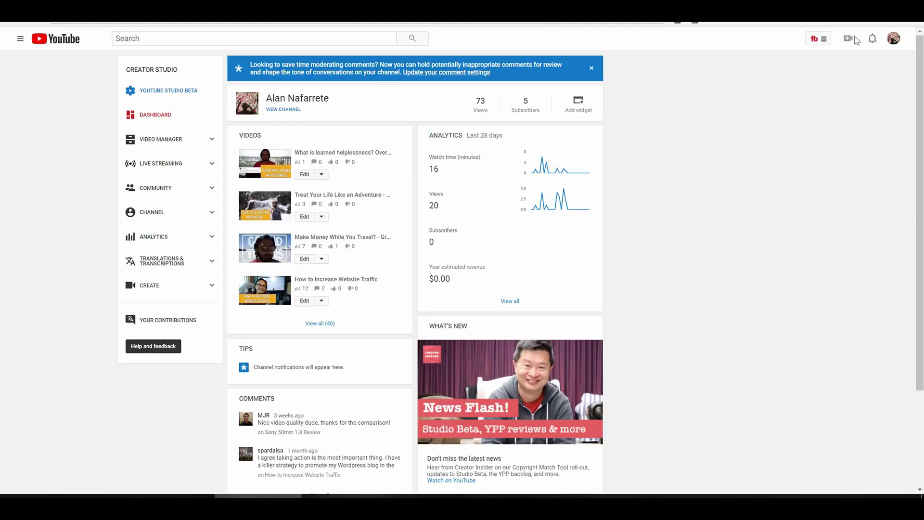
pyautogui.click(849, 47)
pyautogui.click(809, 71)
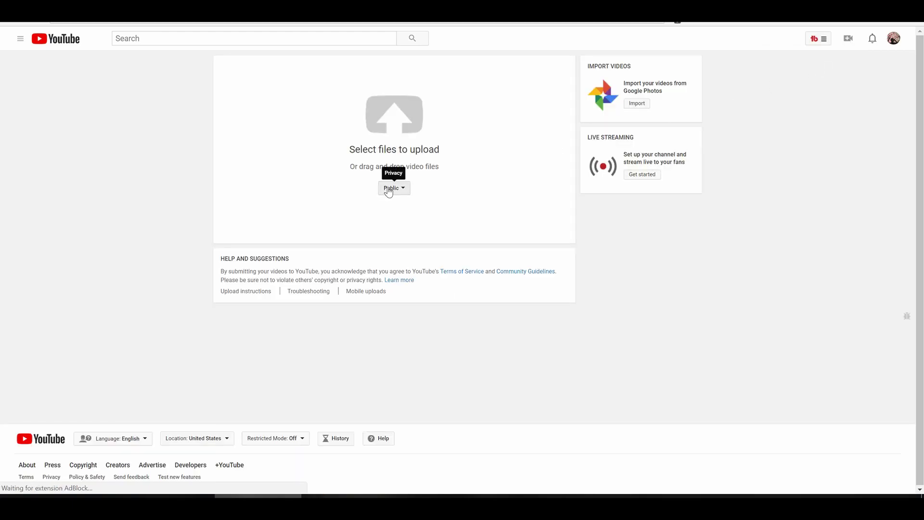
pyautogui.click(389, 188)
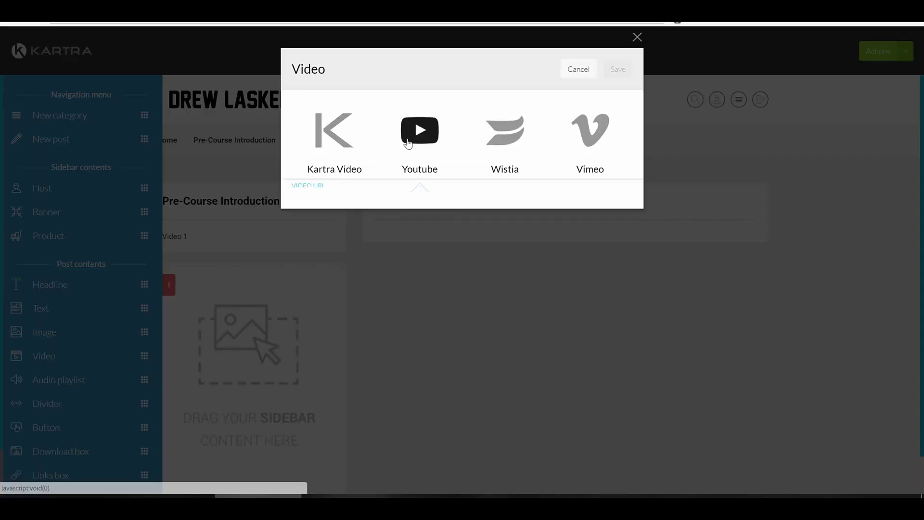
# Embed the copied YouTube video link in the Video 1 post as a YouTube video block
pyautogui.click(419, 131)
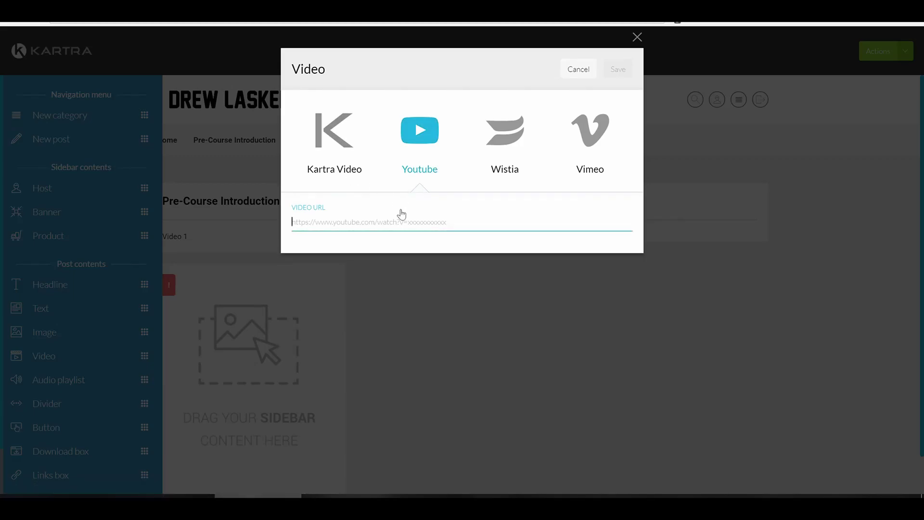
pyautogui.click(638, 37)
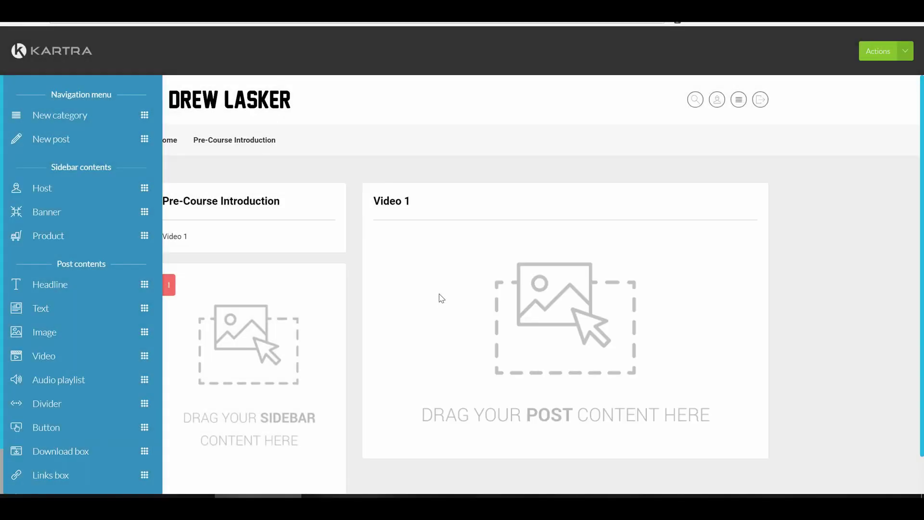
pyautogui.scroll(-2, 519, 370)
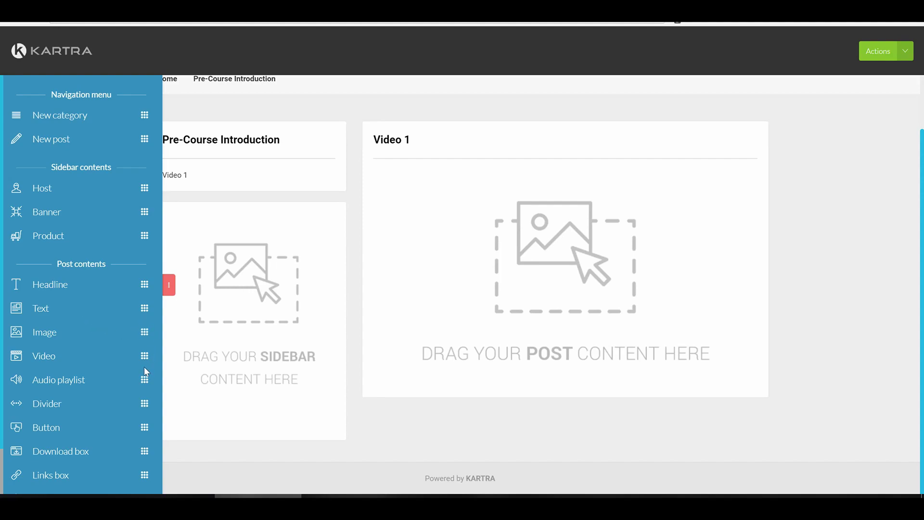
pyautogui.moveTo(145, 369); pyautogui.dragTo(555, 209)
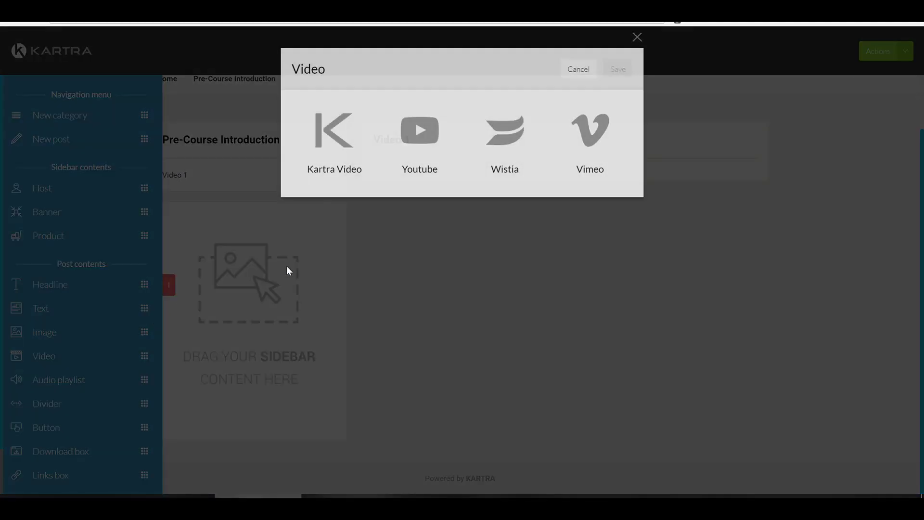
pyautogui.click(445, 139)
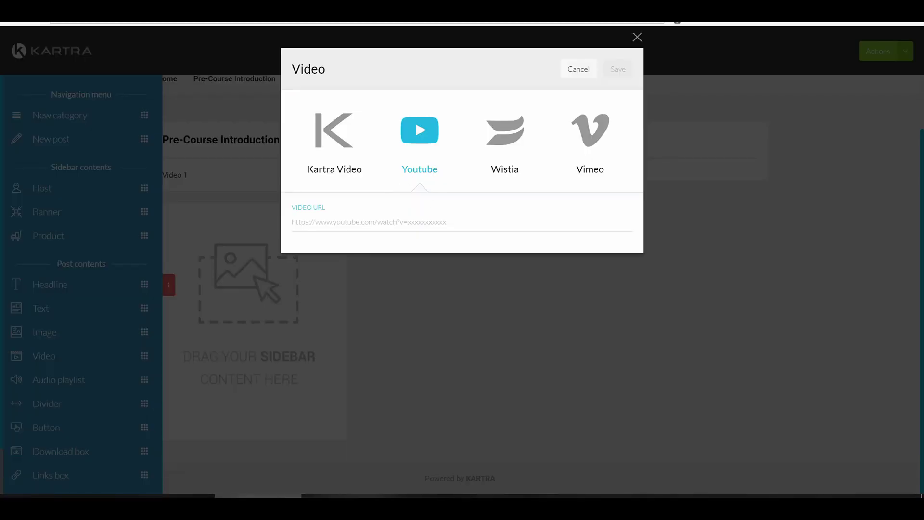
pyautogui.write('https://youtu.be/tp_Hu4GHfTM')
pyautogui.click(616, 71)
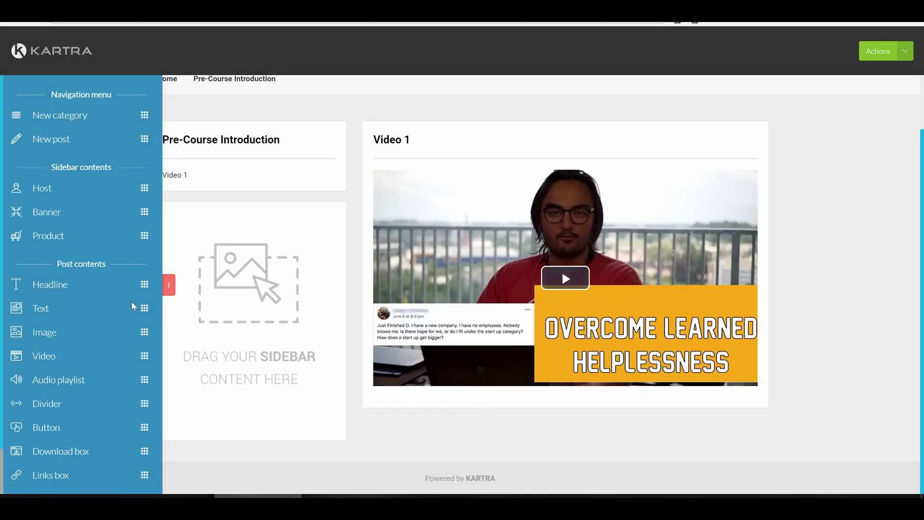
pyautogui.scroll(-1, 158, 346)
# Add a text block and a Drew-Lasker-Logo.jpg download box beneath the video, then review the post
pyautogui.moveTo(144, 257); pyautogui.dragTo(507, 431)
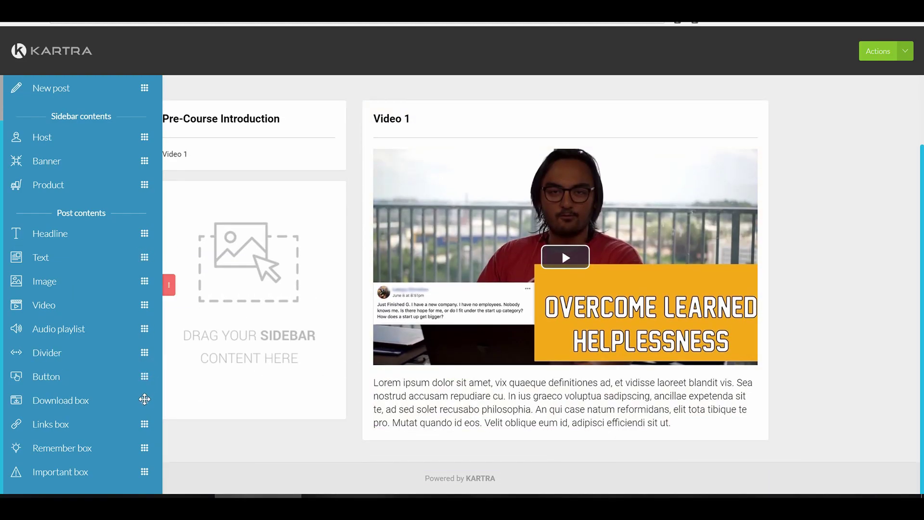
pyautogui.moveTo(147, 399); pyautogui.dragTo(547, 428)
pyautogui.click(339, 137)
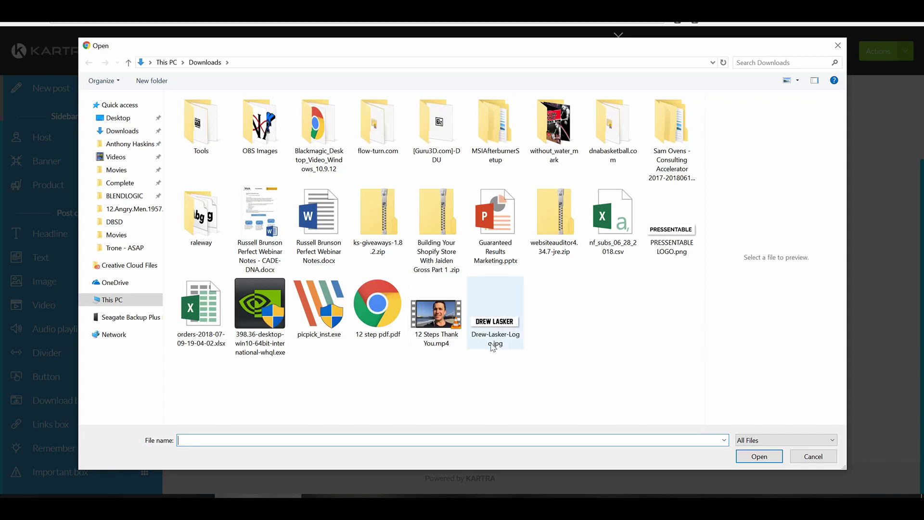
pyautogui.doubleClick(511, 323)
pyautogui.click(599, 69)
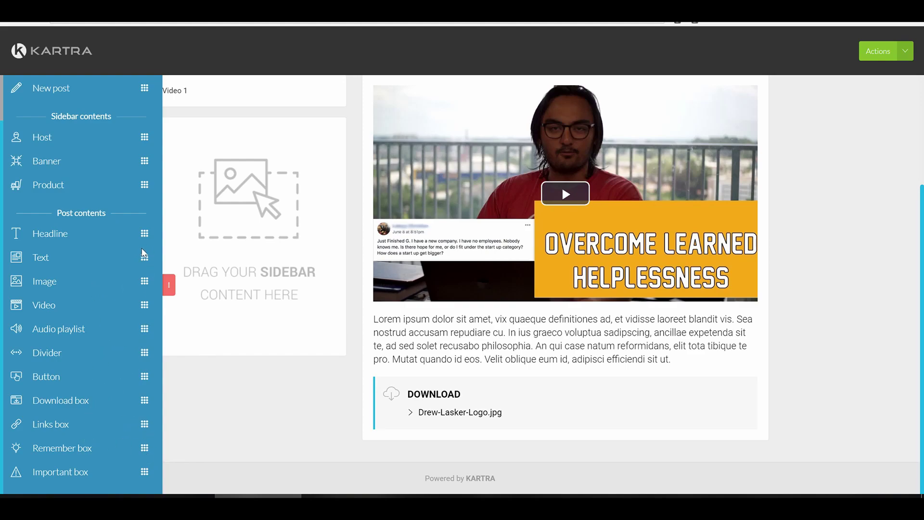
pyautogui.scroll(3, 140, 250)
pyautogui.moveTo(144, 230); pyautogui.dragTo(89, 231)
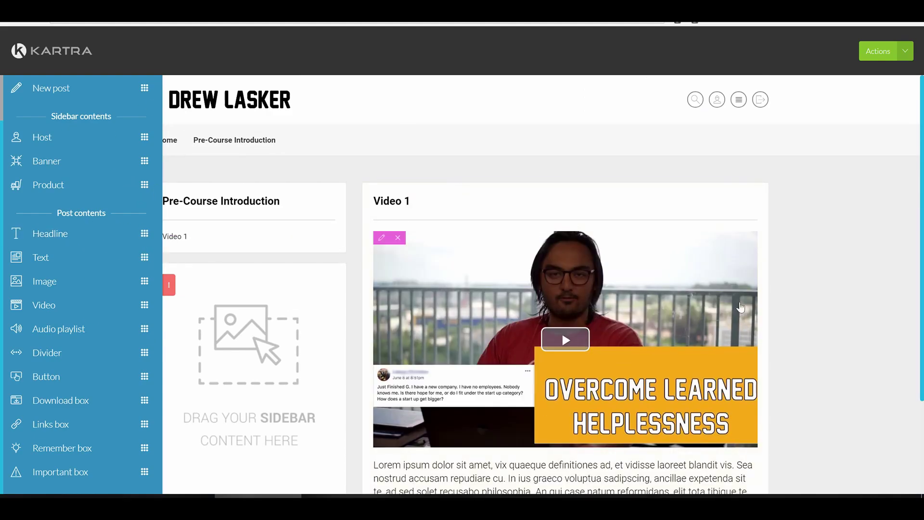
pyautogui.scroll(-3, 385, 240)
pyautogui.scroll(3, 673, 205)
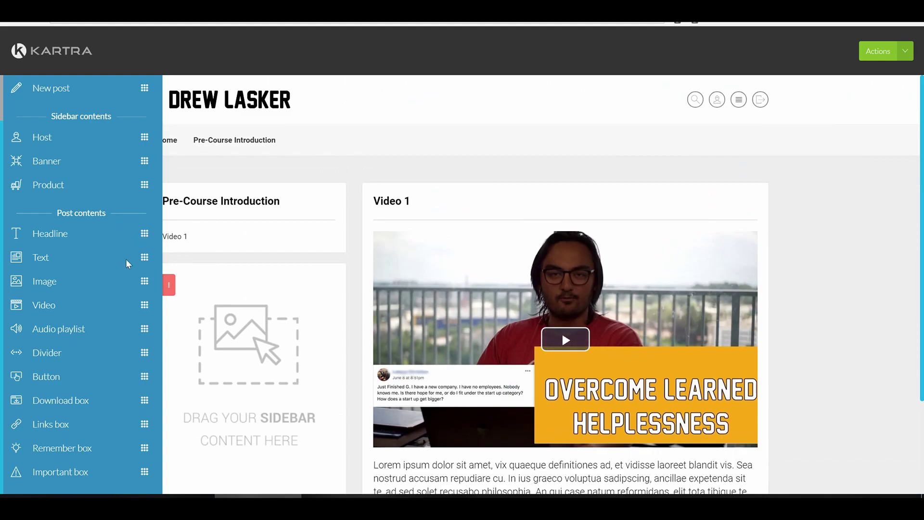
pyautogui.scroll(-3, 226, 279)
pyautogui.scroll(3, 320, 295)
pyautogui.scroll(-1, 305, 325)
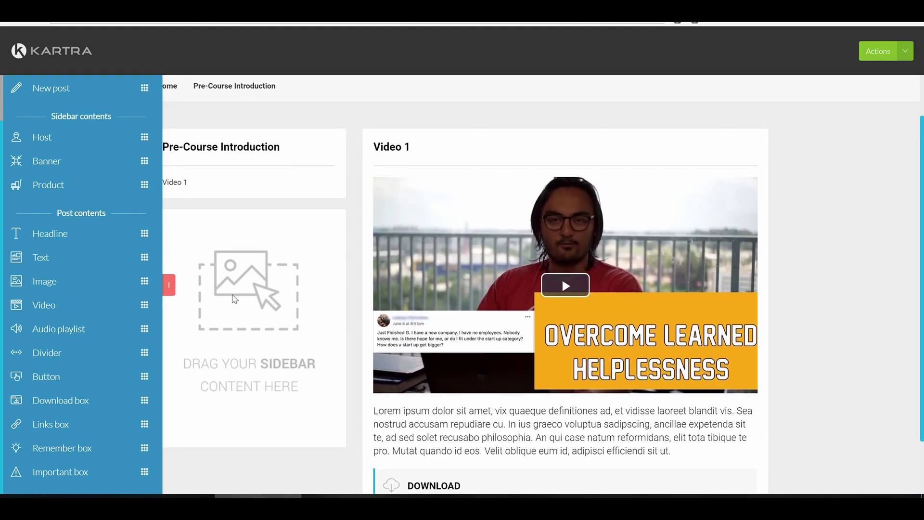
pyautogui.scroll(1, 779, 144)
# Save and exit, select the cyan left-sidebar portal template, and preview the Video 1 lesson
pyautogui.click(876, 57)
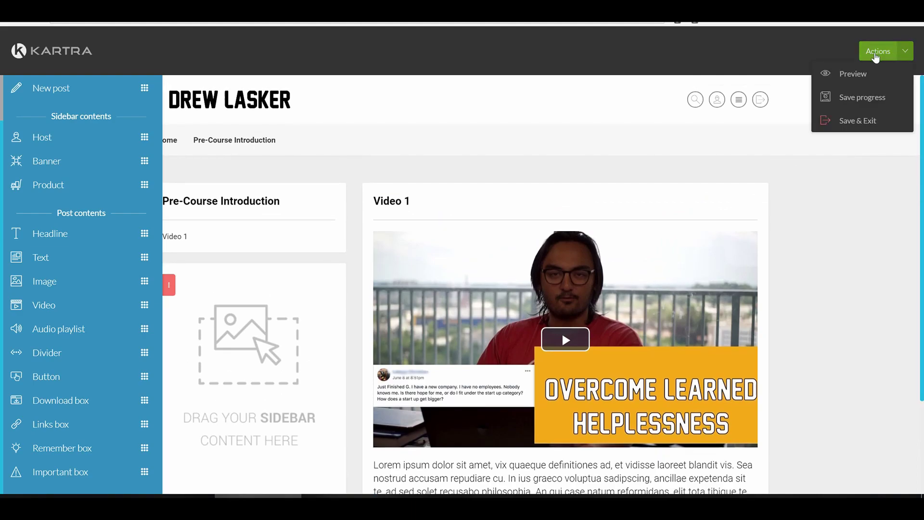
pyautogui.click(857, 121)
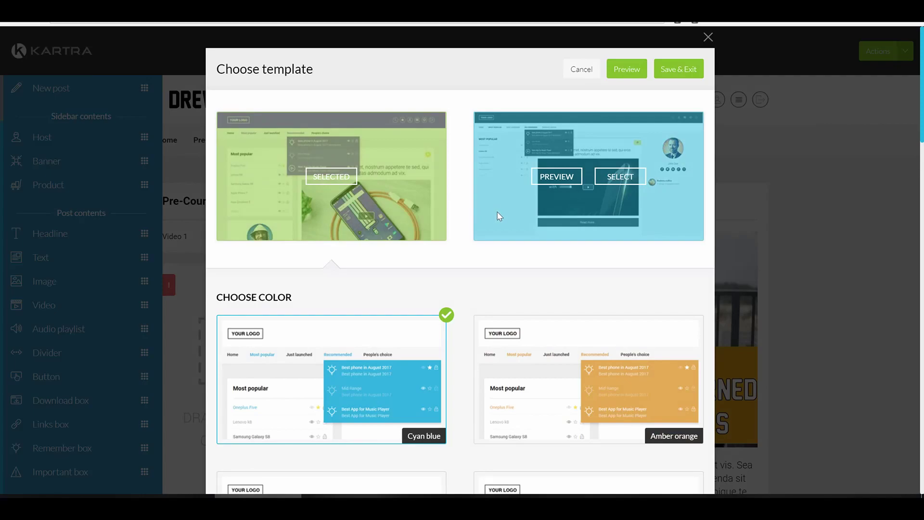
pyautogui.scroll(-3, 443, 274)
pyautogui.scroll(-8, 472, 260)
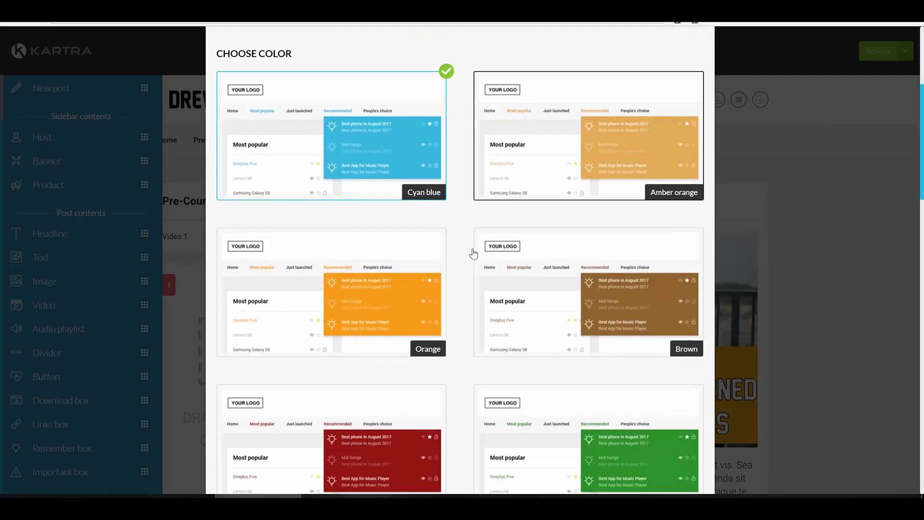
pyautogui.scroll(-11, 489, 315)
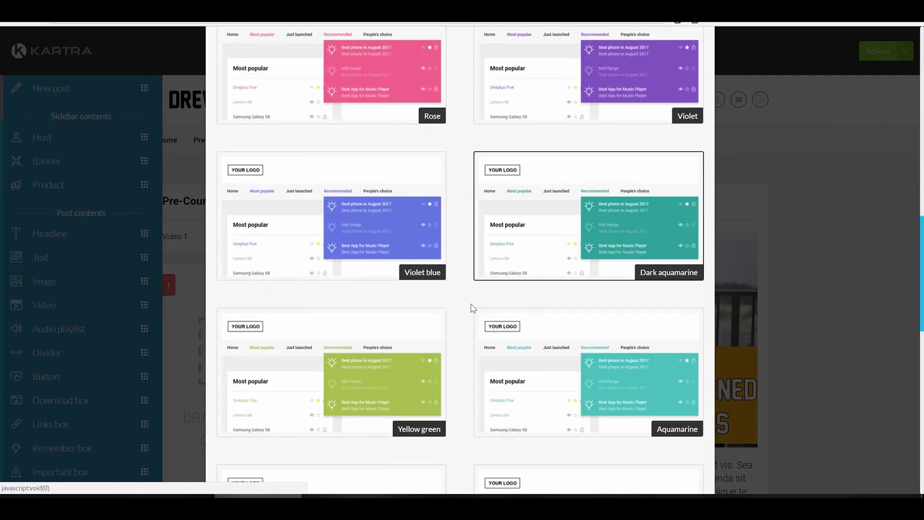
pyautogui.scroll(-8, 470, 266)
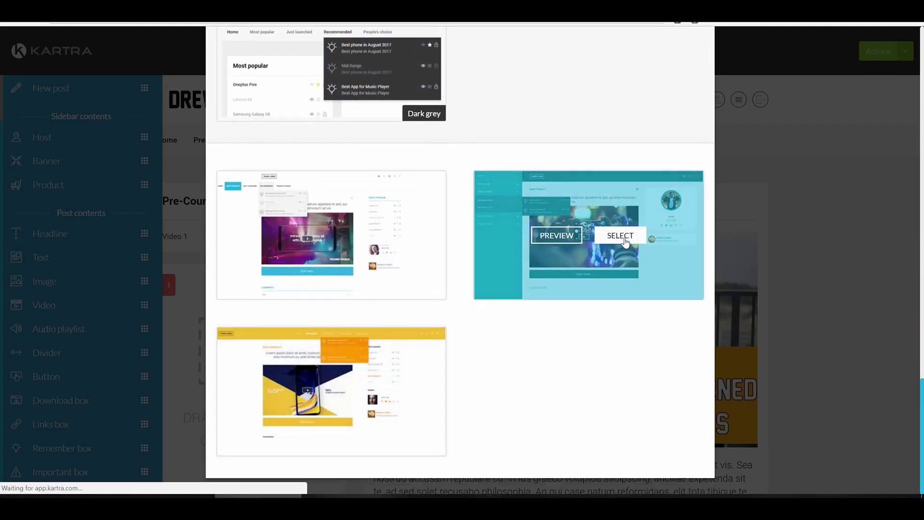
pyautogui.click(623, 238)
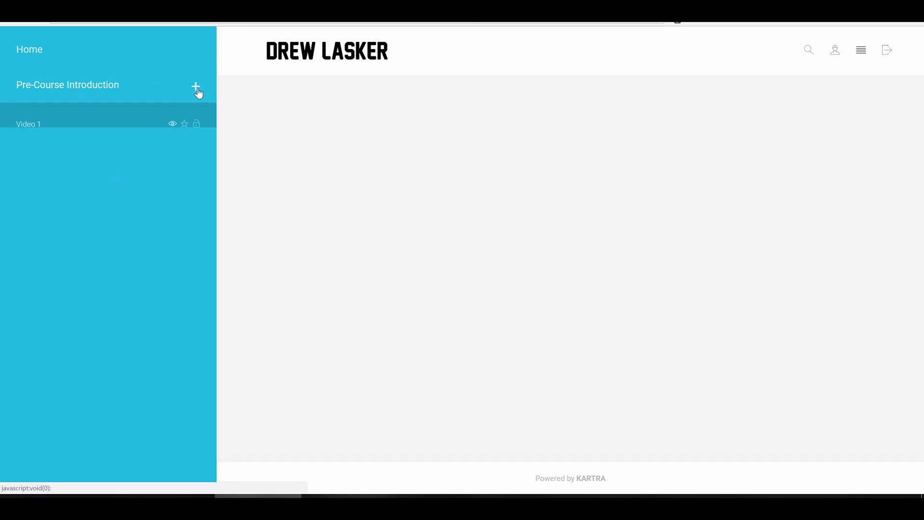
pyautogui.click(197, 91)
pyautogui.click(50, 143)
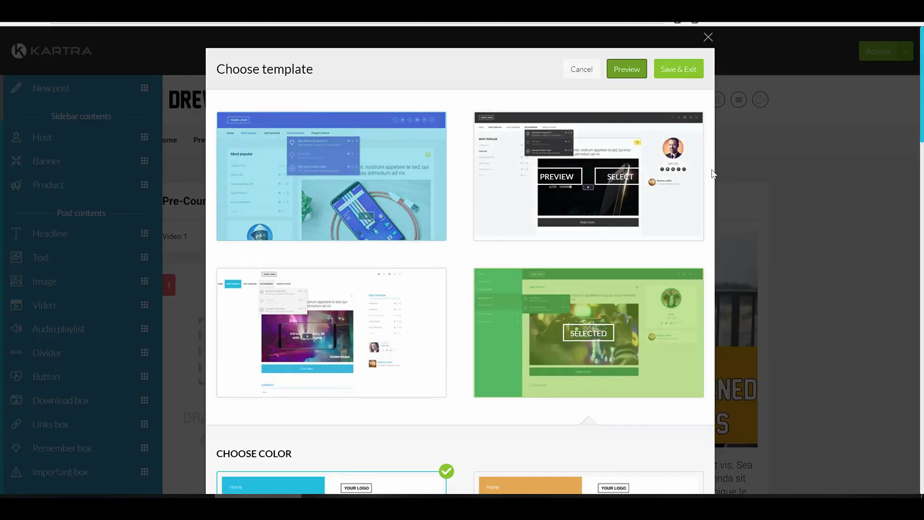
# Save the membership with the sidebar template, reopen the builder, and add a host profile block
pyautogui.click(679, 73)
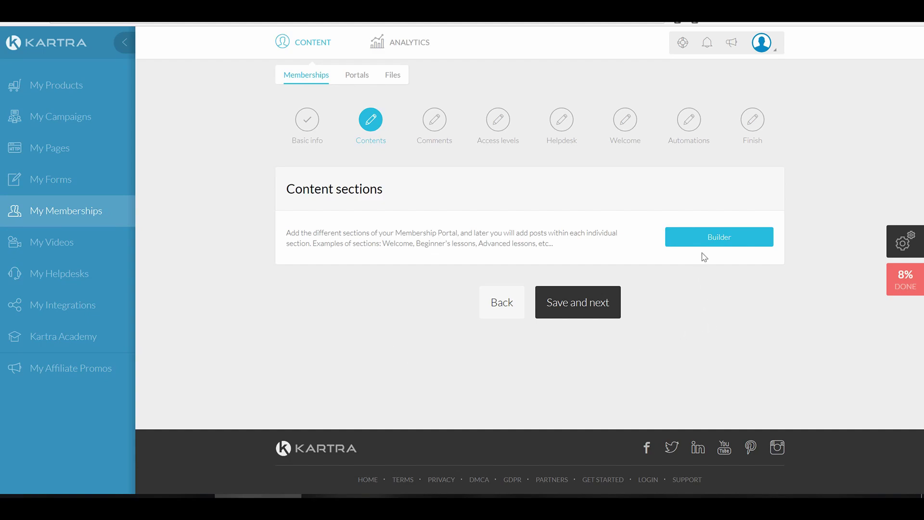
pyautogui.click(711, 240)
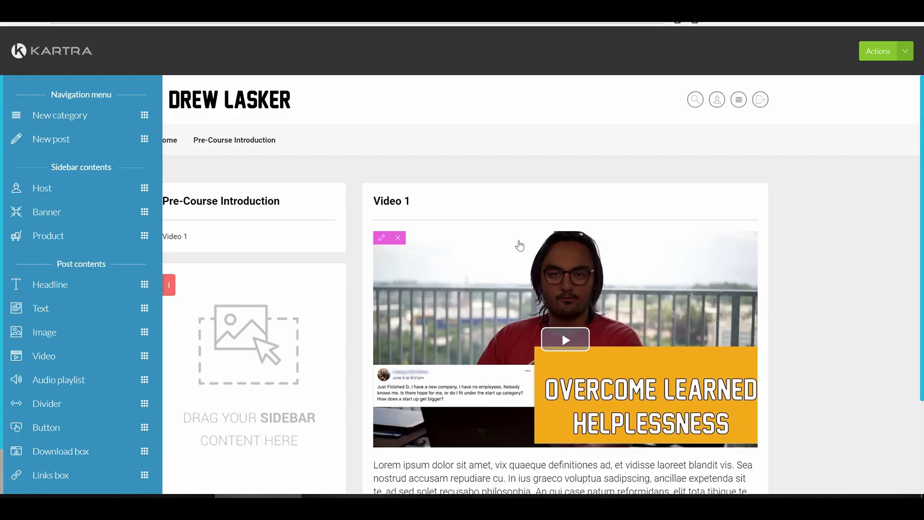
pyautogui.scroll(-3, 264, 324)
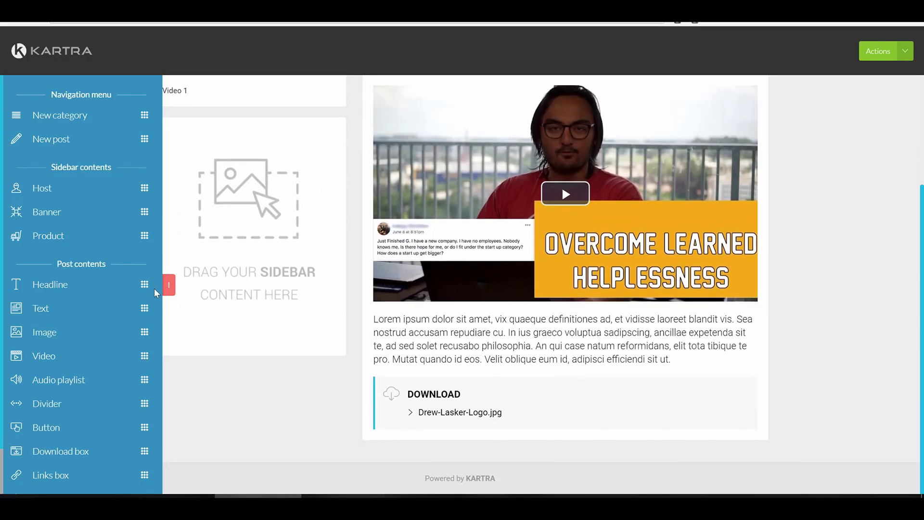
pyautogui.scroll(1, 304, 331)
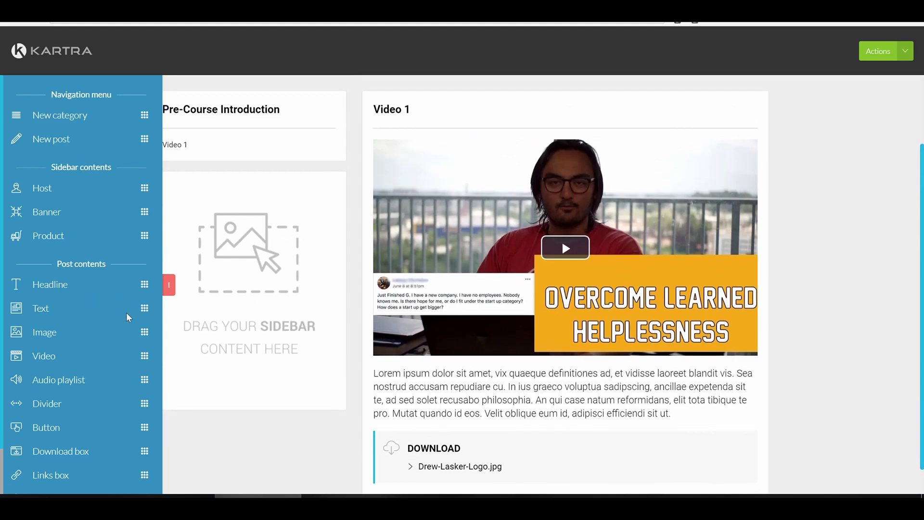
pyautogui.moveTo(144, 308); pyautogui.dragTo(190, 322)
# Add the host profile card to the lesson sidebar with Drew-Lasker-Logo.jpg linking to drewlasker.com
pyautogui.moveTo(145, 186); pyautogui.dragTo(284, 357)
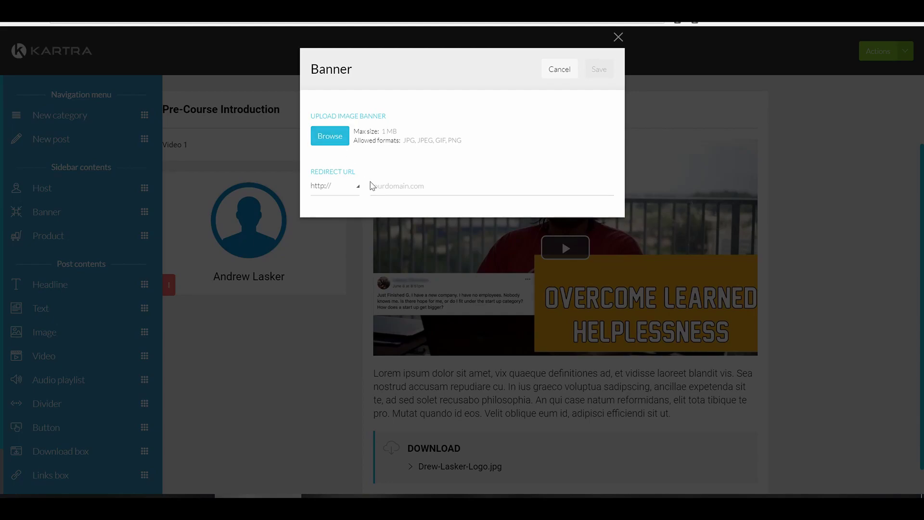
pyautogui.click(336, 137)
pyautogui.doubleClick(493, 323)
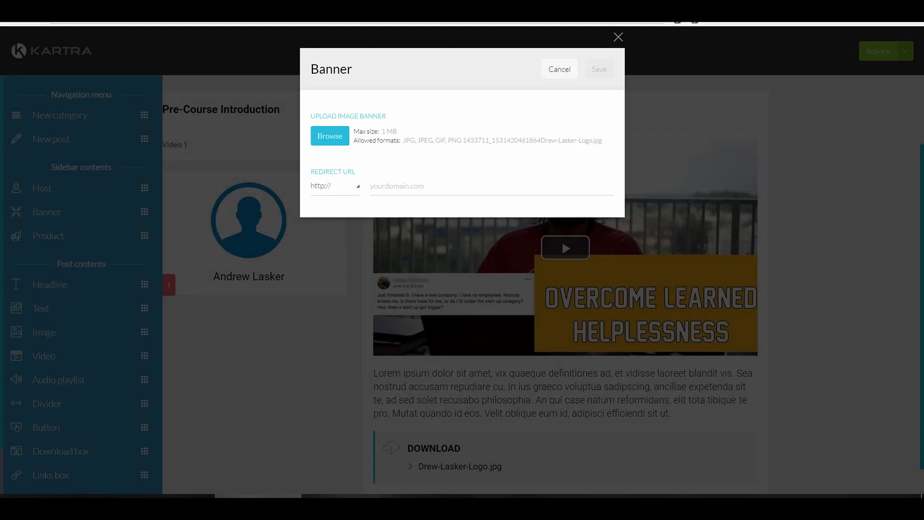
pyautogui.click(394, 186)
pyautogui.write('drewlasker.com')
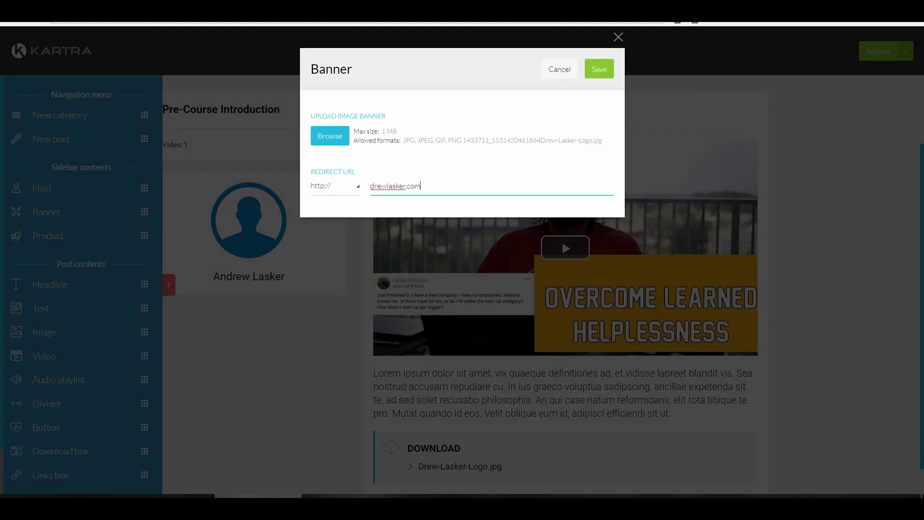
pyautogui.click(599, 73)
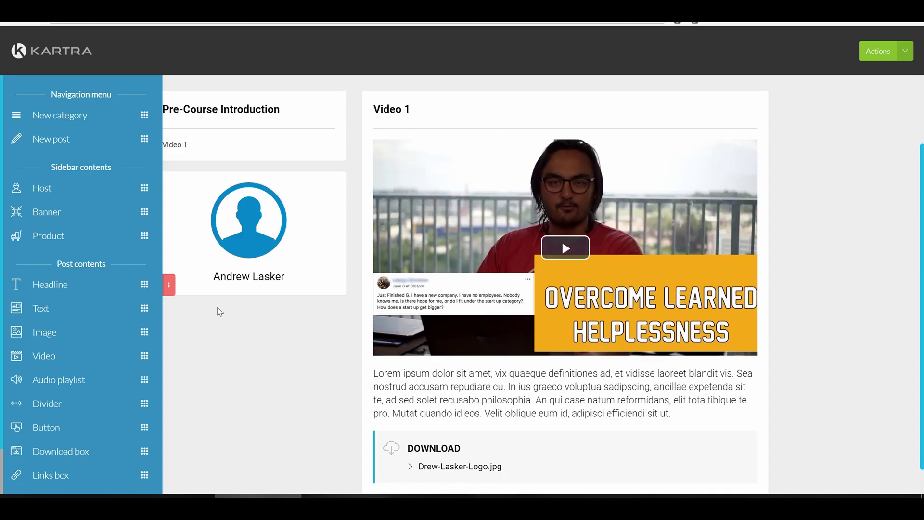
# Add a logo banner below the host card using Drew-Lasker-Logo.jpg, linking to drewlasker.com
pyautogui.moveTo(145, 213); pyautogui.dragTo(267, 351)
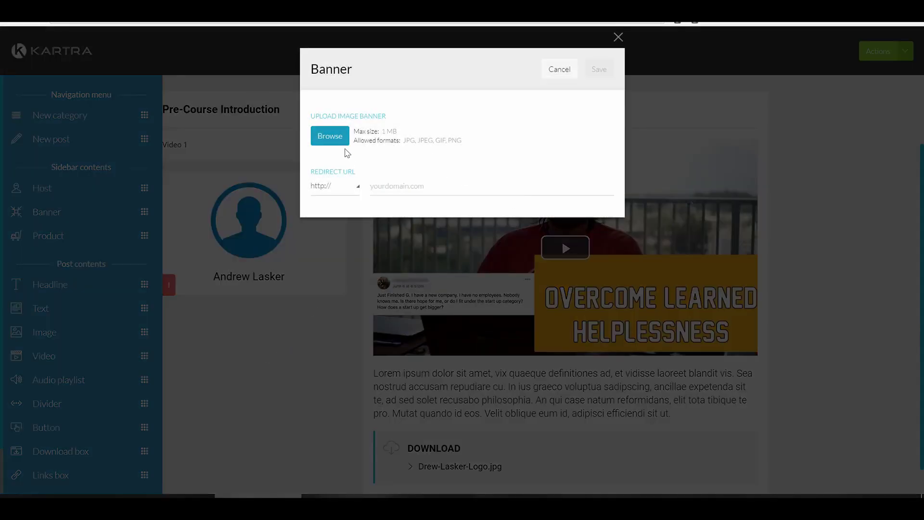
pyautogui.click(327, 140)
pyautogui.doubleClick(523, 321)
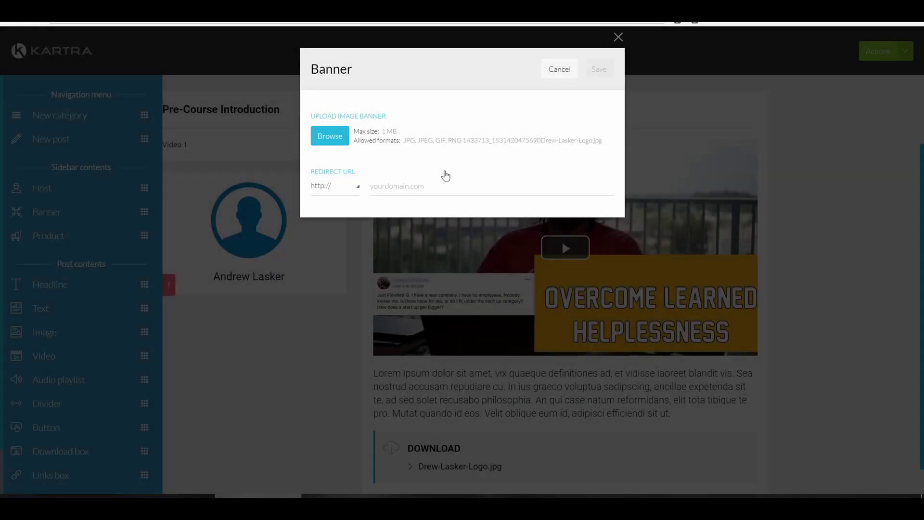
pyautogui.click(445, 183)
pyautogui.click(374, 113)
pyautogui.click(373, 186)
pyautogui.write('d')
pyautogui.click(400, 202)
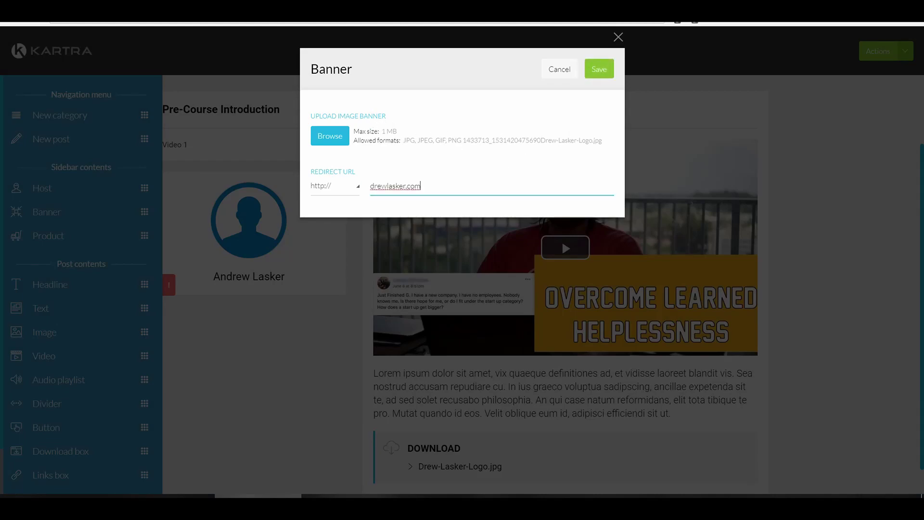
pyautogui.click(600, 70)
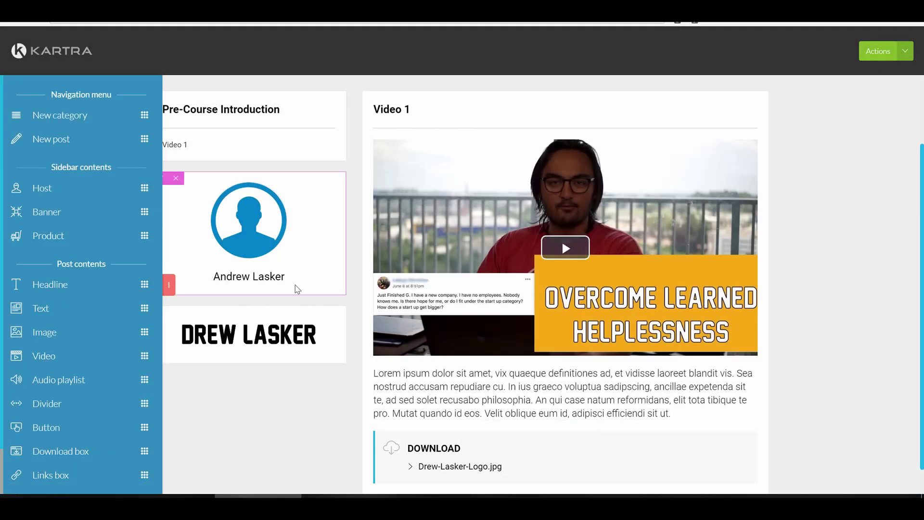
pyautogui.scroll(-1, 592, 239)
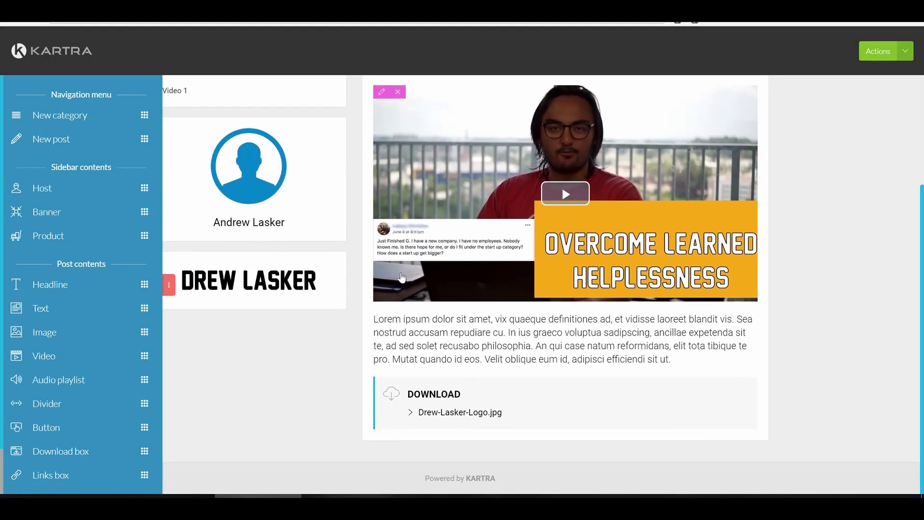
pyautogui.scroll(2, 561, 192)
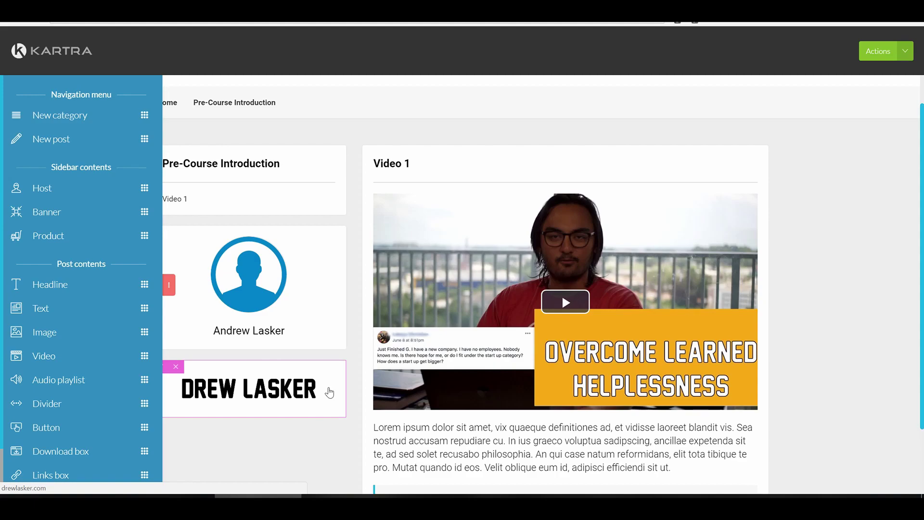
# Save and exit the portal builder, then save the contents to reach the comments step
pyautogui.click(876, 53)
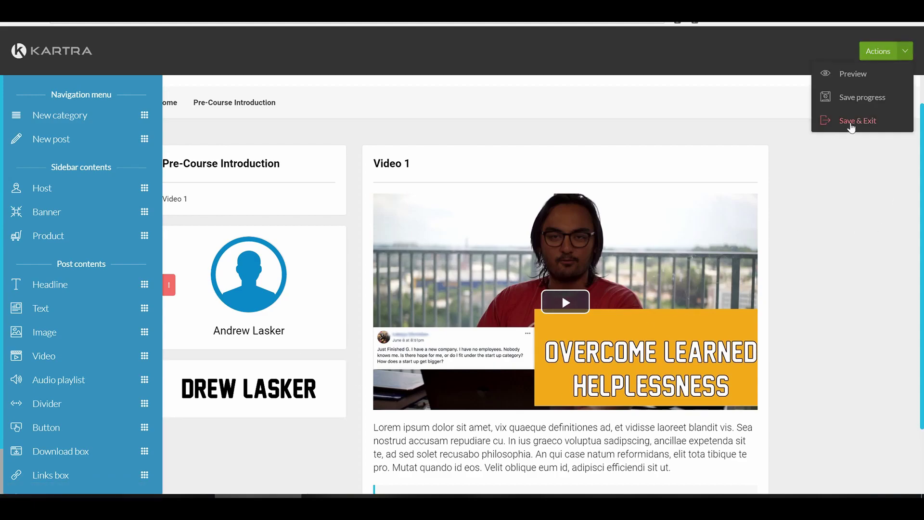
pyautogui.click(851, 124)
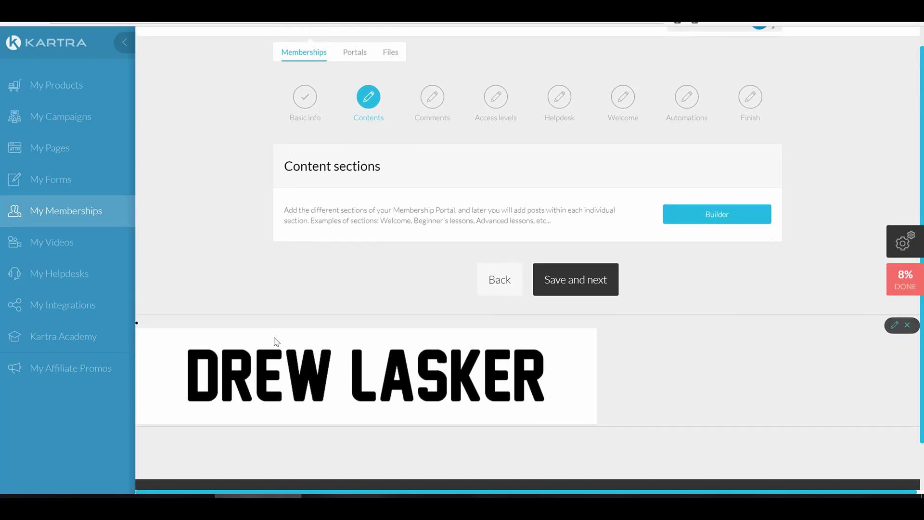
pyautogui.scroll(2, 538, 377)
pyautogui.click(575, 302)
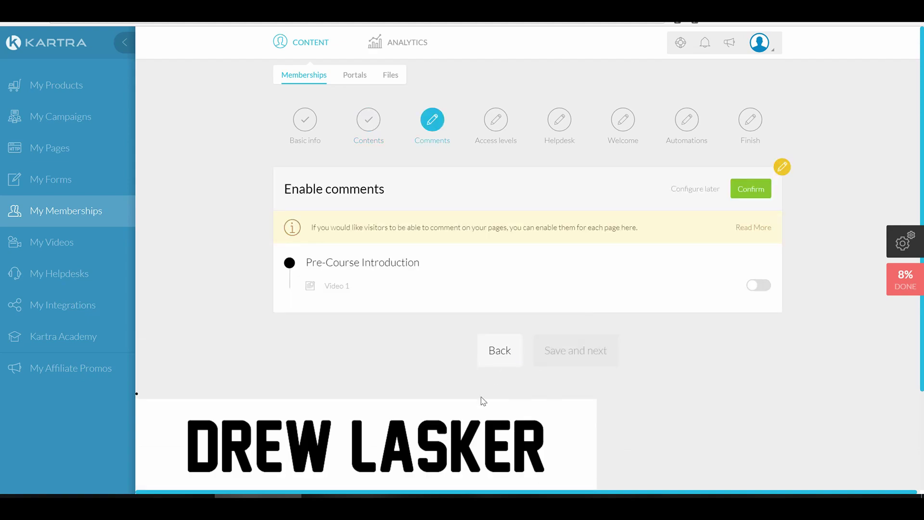
pyautogui.scroll(-2, 489, 390)
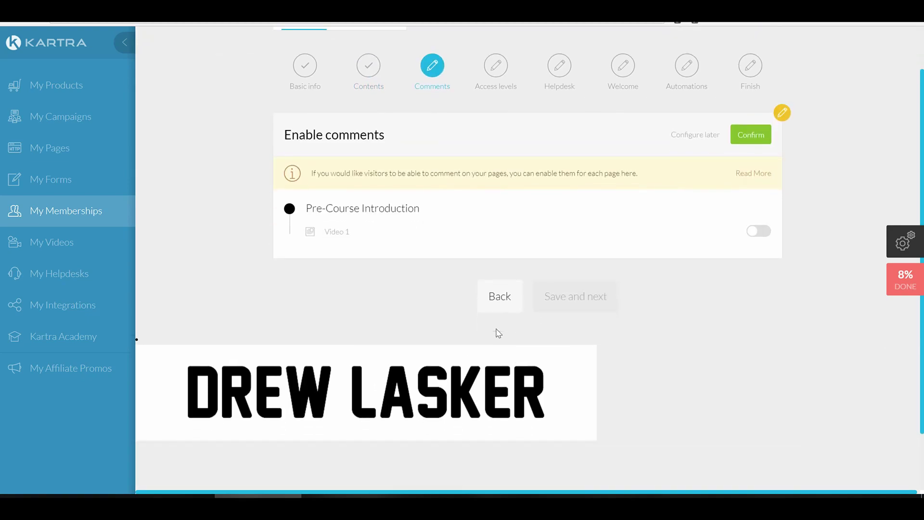
# Enable comments on the Video 1 post and confirm auto-approval of comments
pyautogui.scroll(2, 499, 334)
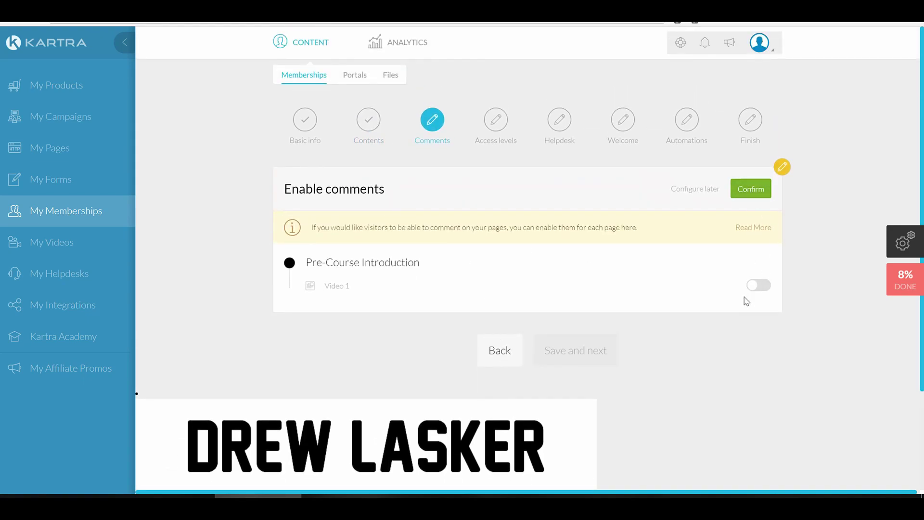
pyautogui.click(758, 285)
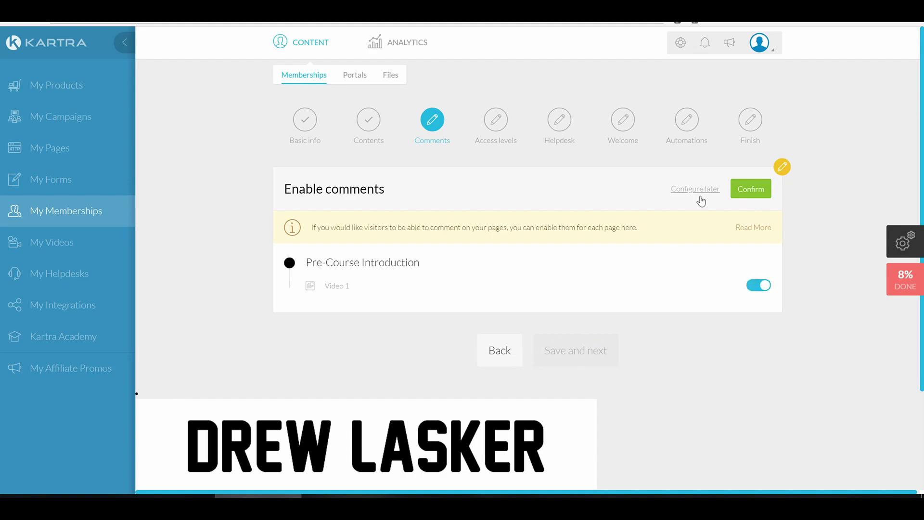
pyautogui.click(751, 192)
pyautogui.scroll(-2, 645, 377)
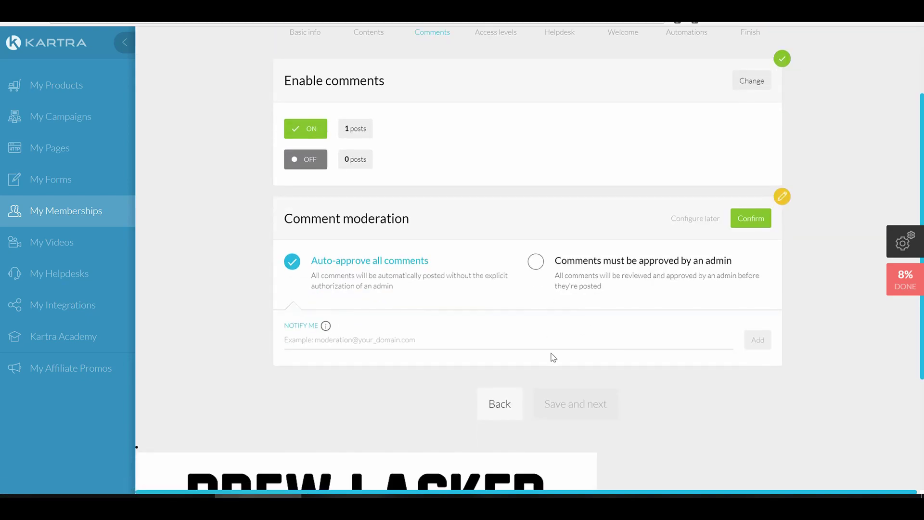
pyautogui.click(754, 223)
# Continue to access levels and add a new access level named VIP
pyautogui.click(581, 331)
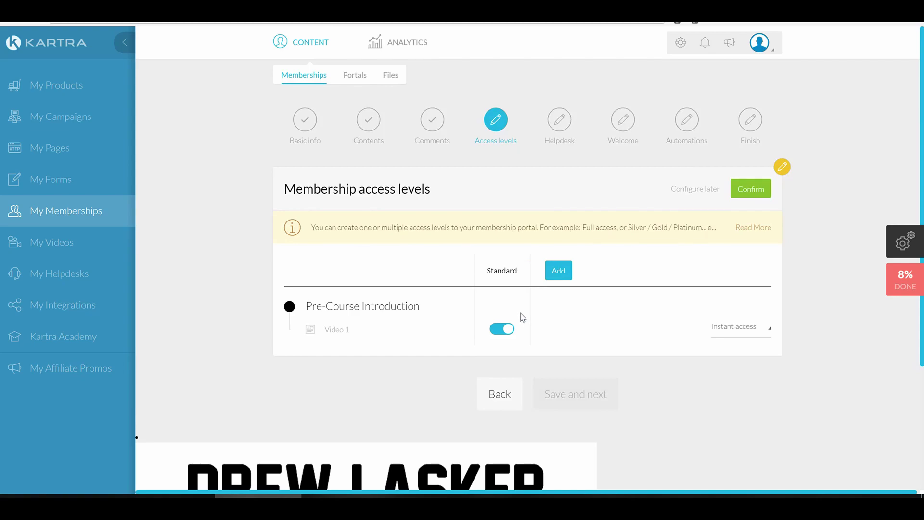
pyautogui.click(560, 273)
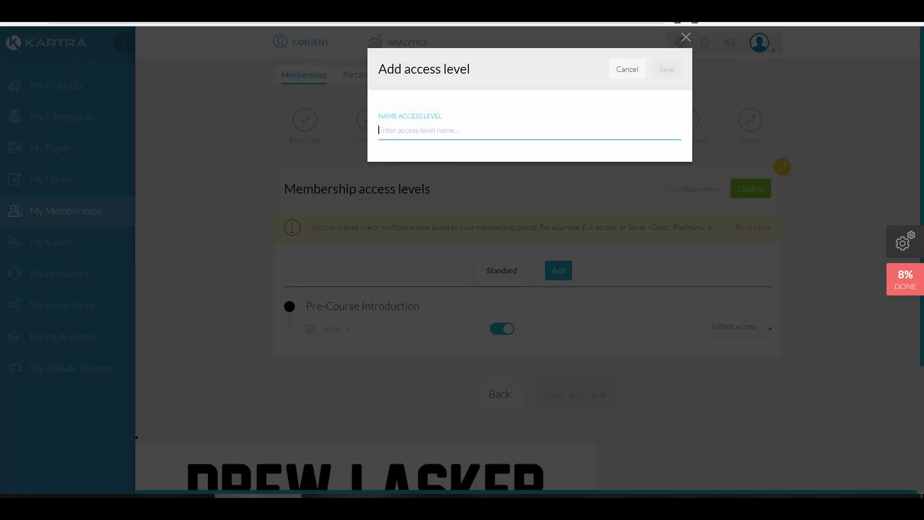
pyautogui.write('VIP')
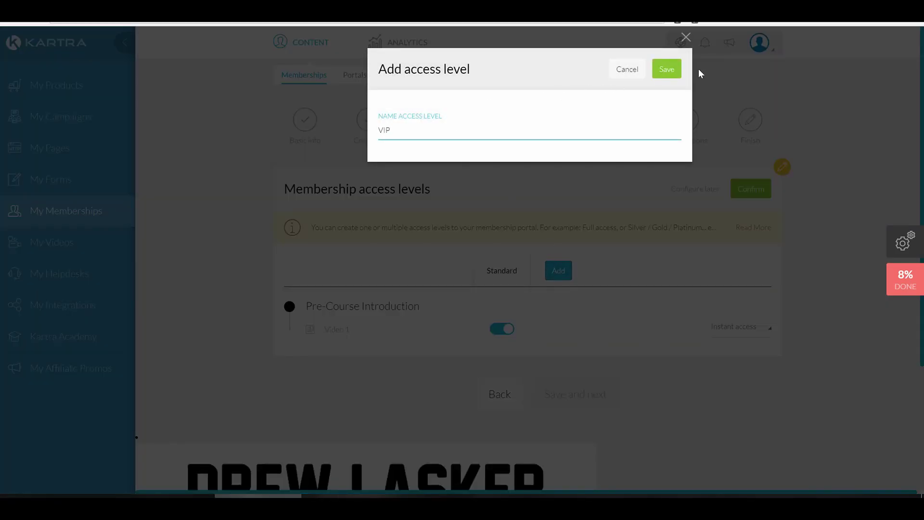
pyautogui.click(684, 72)
pyautogui.click(671, 69)
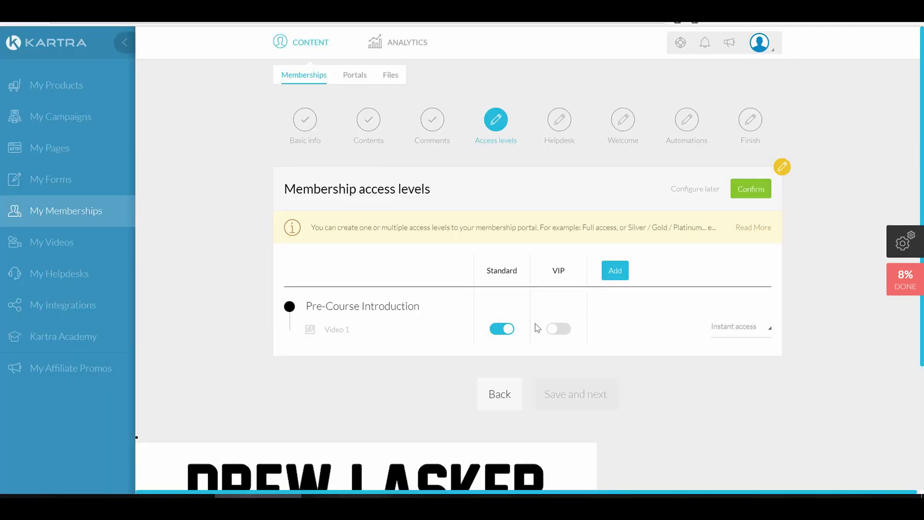
# Keep Video 1 unlocking instantly for Standard members, leaving VIP access off
pyautogui.click(752, 332)
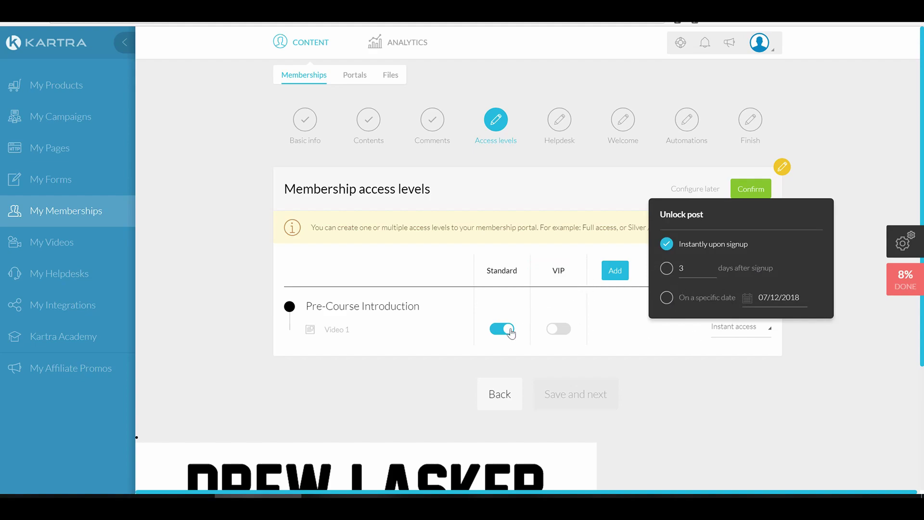
pyautogui.click(424, 262)
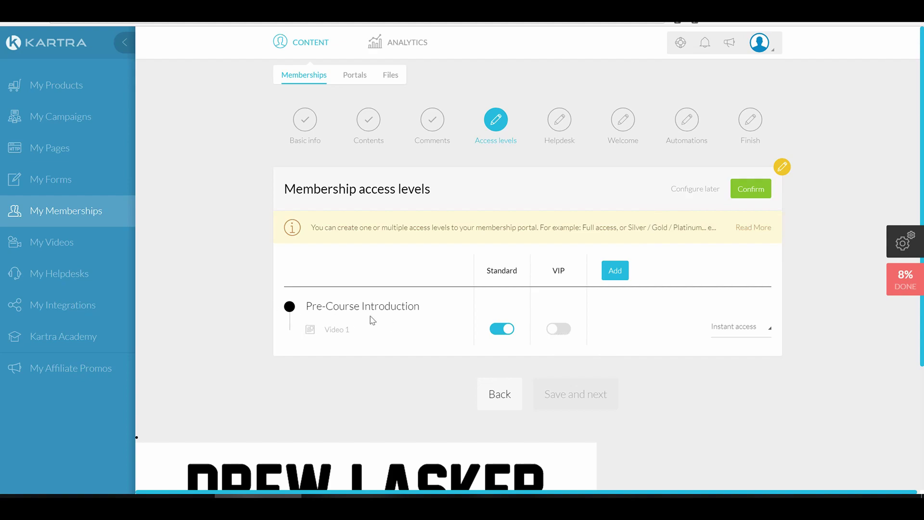
pyautogui.click(558, 331)
pyautogui.click(561, 331)
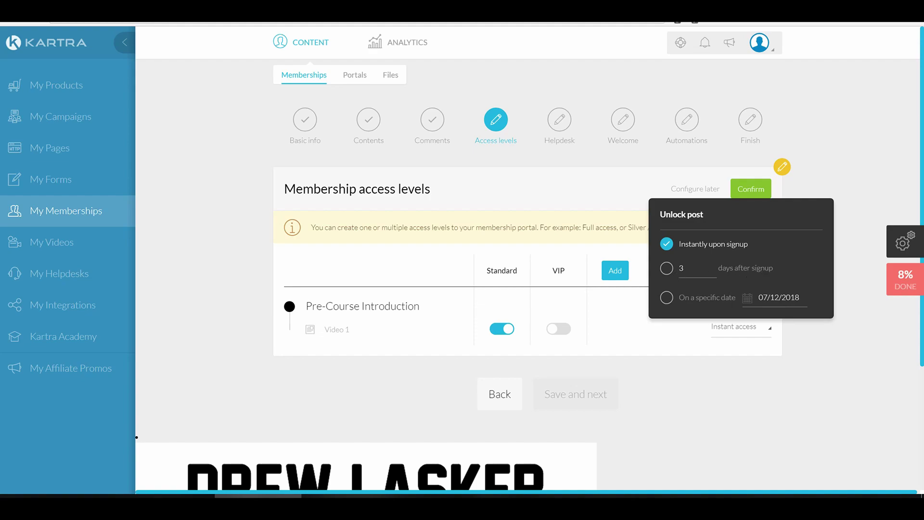
# Confirm access levels (Standard 1 post, VIP 0) and keep 'Don't display locked posts in the navigation bar'
pyautogui.click(821, 181)
pyautogui.click(757, 188)
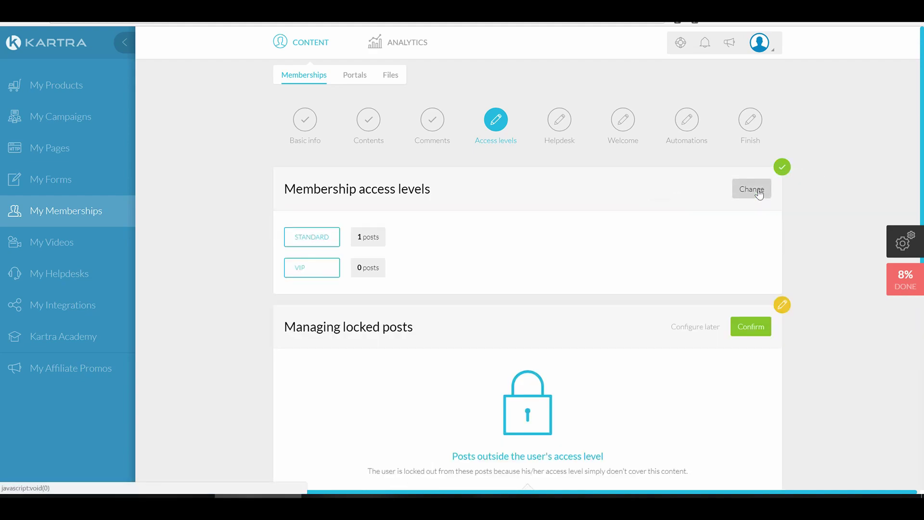
pyautogui.scroll(-4, 533, 234)
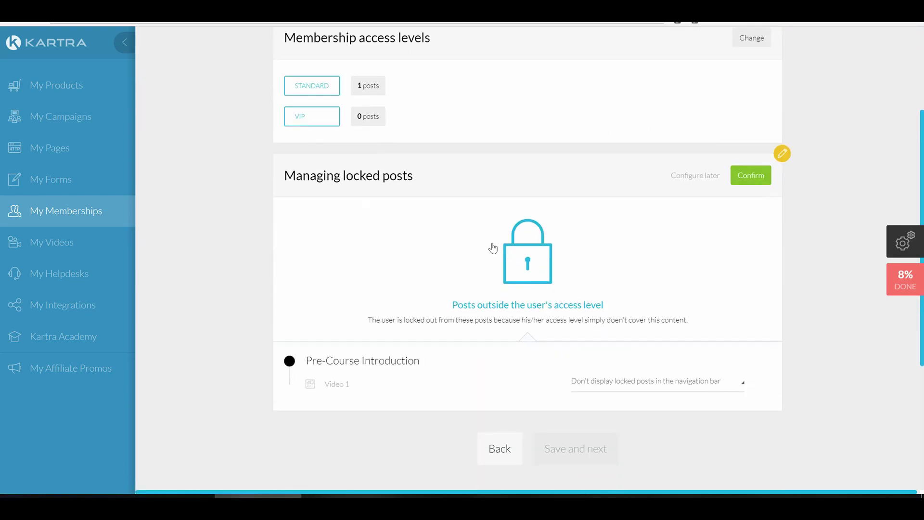
pyautogui.scroll(4, 450, 244)
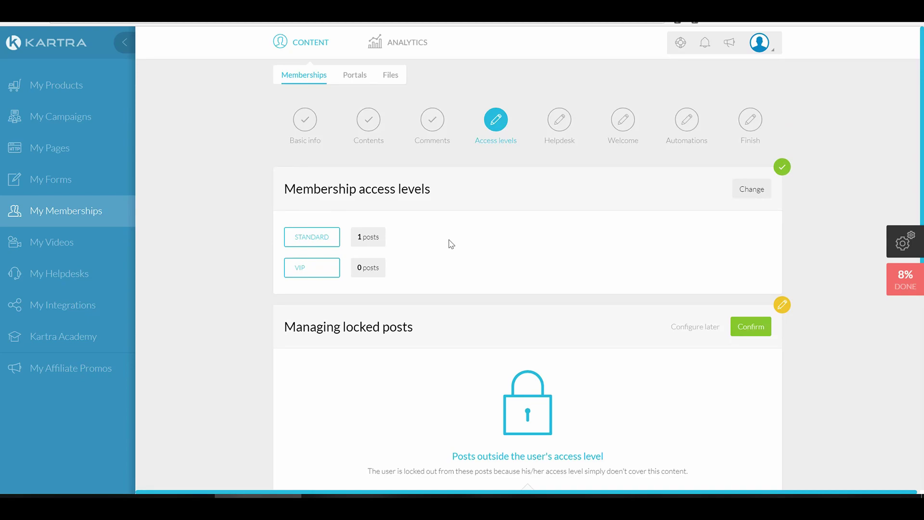
pyautogui.scroll(-4, 643, 310)
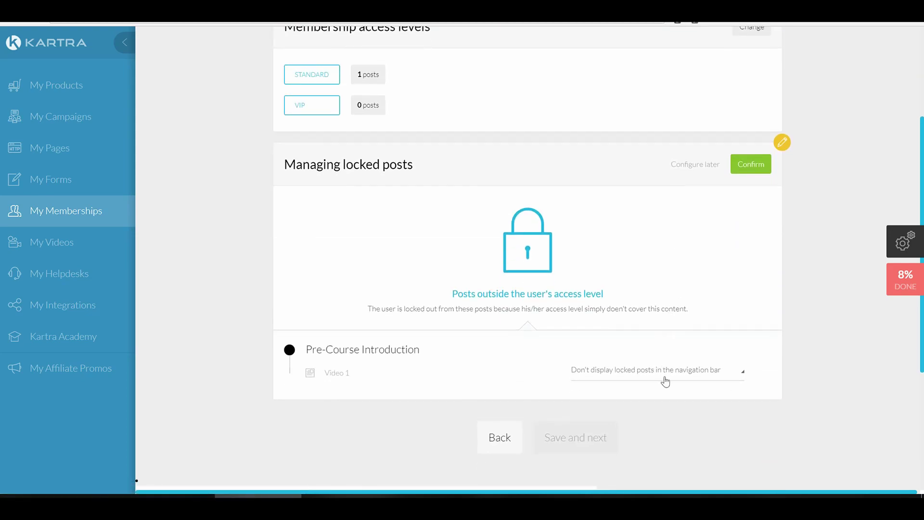
pyautogui.click(664, 376)
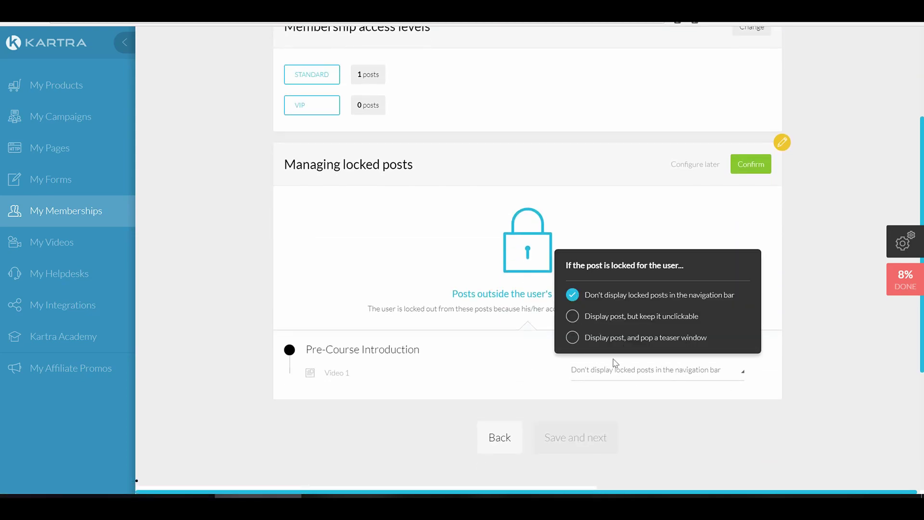
pyautogui.scroll(1, 298, 281)
pyautogui.scroll(2, 336, 299)
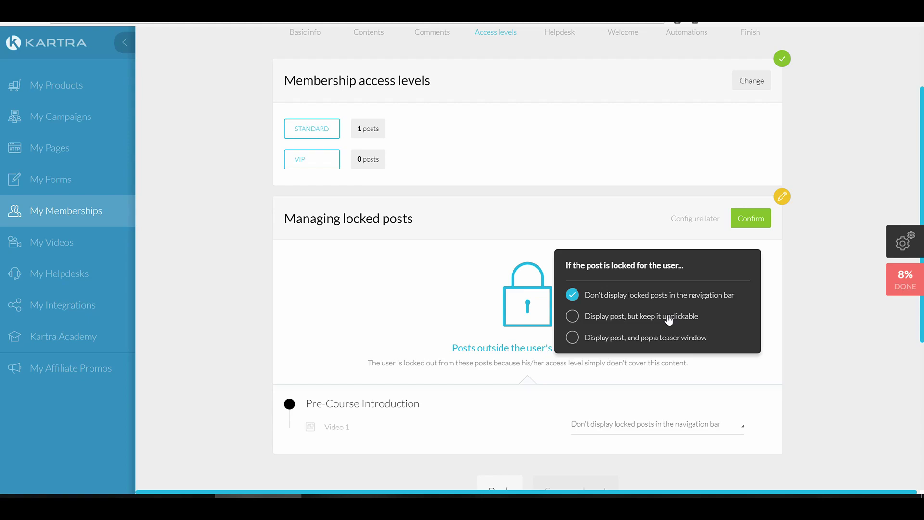
pyautogui.scroll(3, 444, 152)
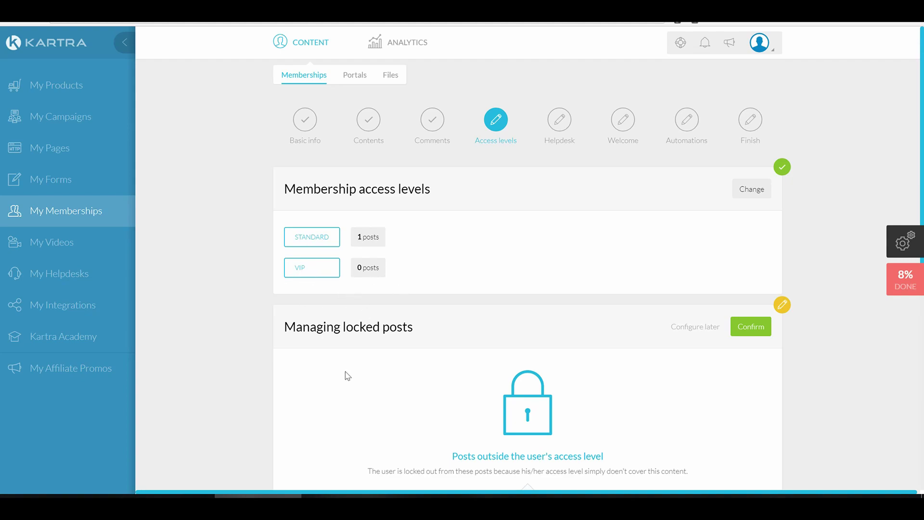
pyautogui.scroll(-2, 450, 355)
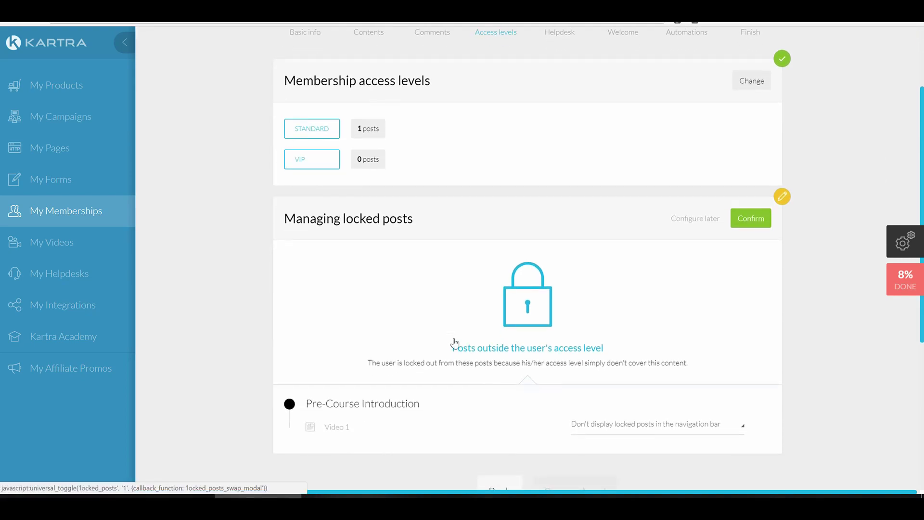
pyautogui.scroll(-2, 476, 354)
pyautogui.scroll(1, 546, 371)
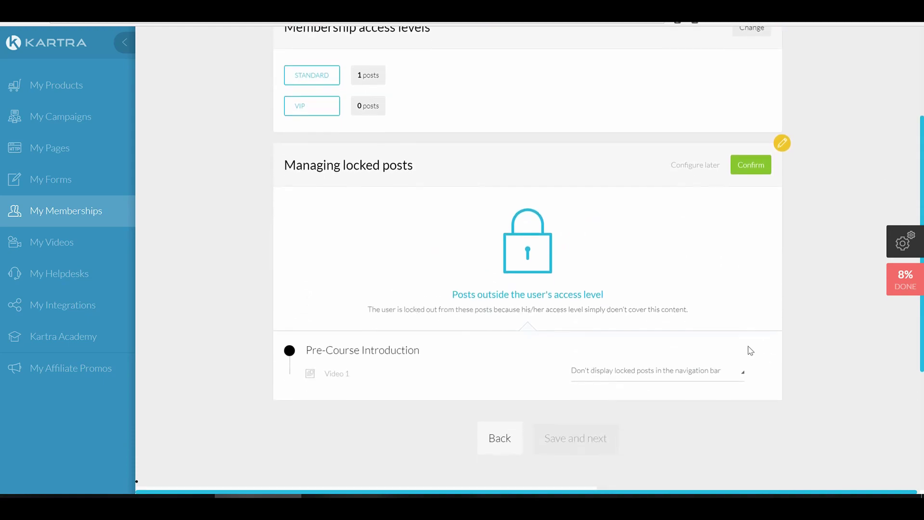
pyautogui.scroll(3, 750, 350)
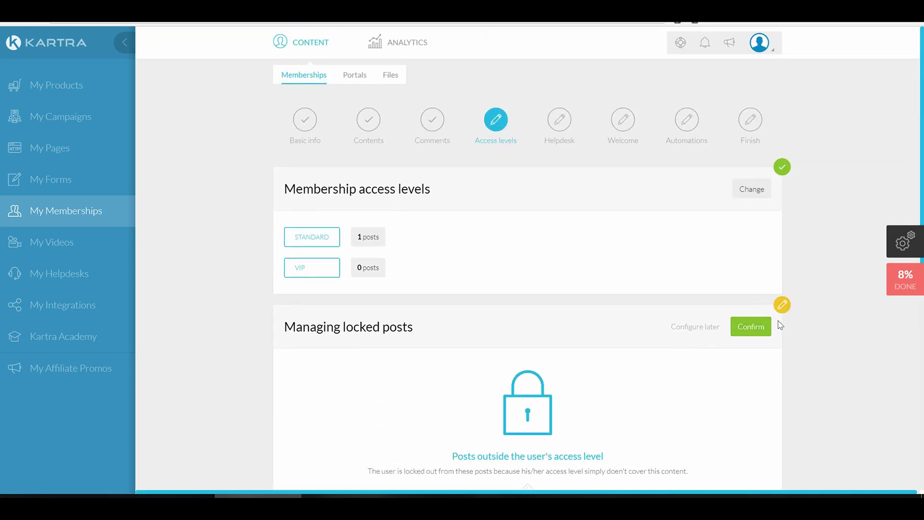
# Confirm the locked-posts setting and save through the access and helpdesk steps
pyautogui.click(746, 335)
pyautogui.scroll(-2, 573, 443)
pyautogui.click(604, 400)
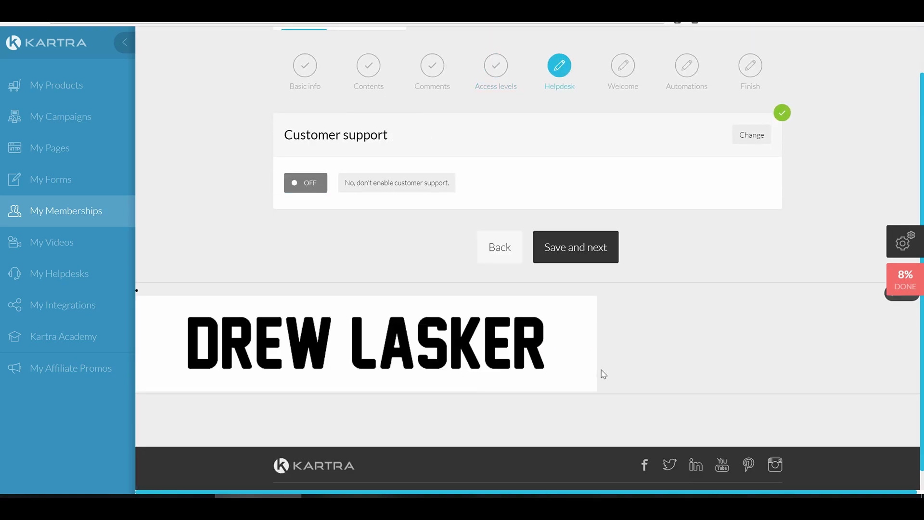
pyautogui.scroll(1, 603, 373)
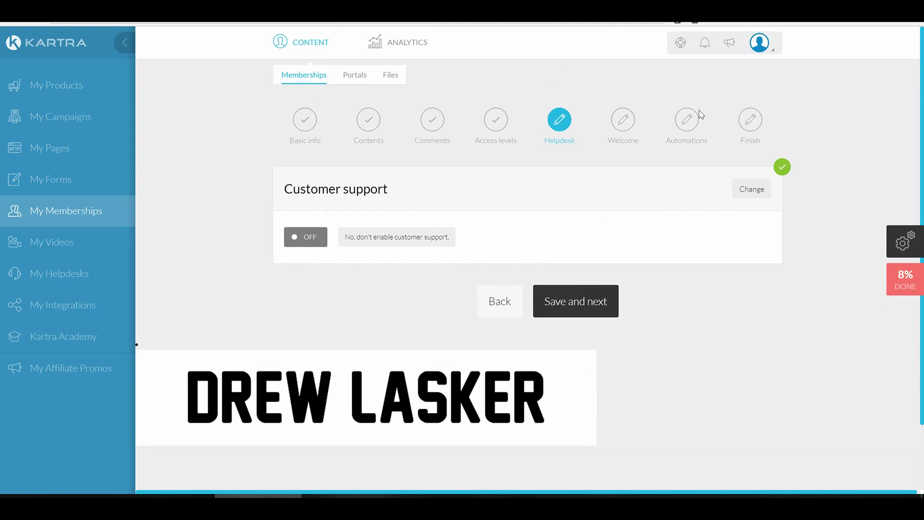
pyautogui.click(576, 301)
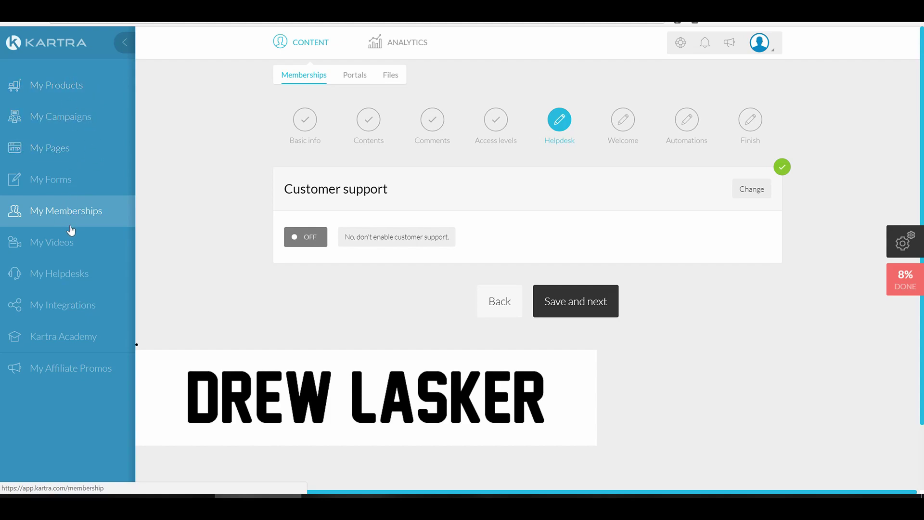
pyautogui.click(593, 313)
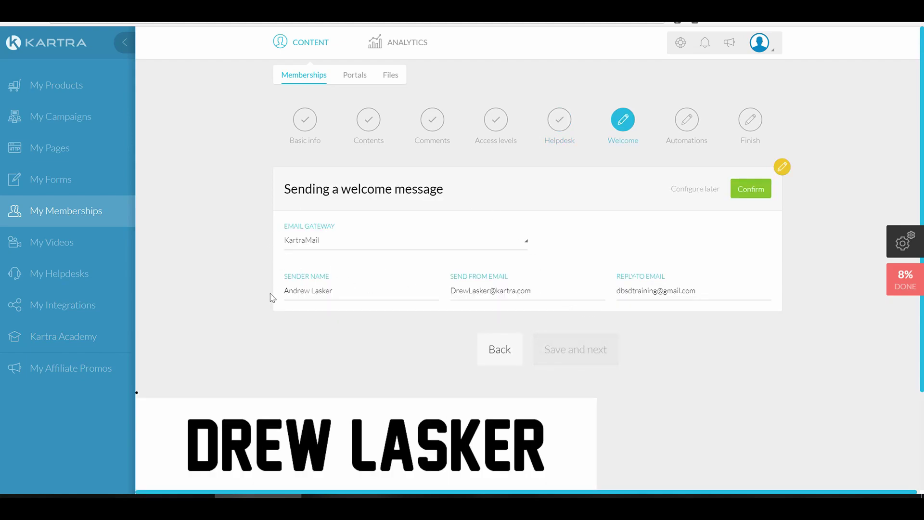
# Confirm the default welcome message sender details and email content
pyautogui.click(752, 191)
pyautogui.scroll(-7, 600, 305)
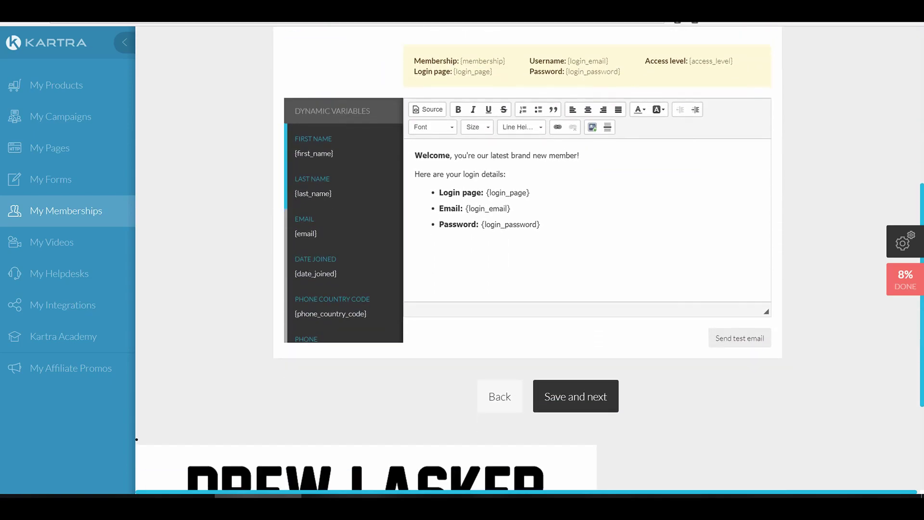
pyautogui.scroll(5, 574, 305)
pyautogui.scroll(-2, 683, 231)
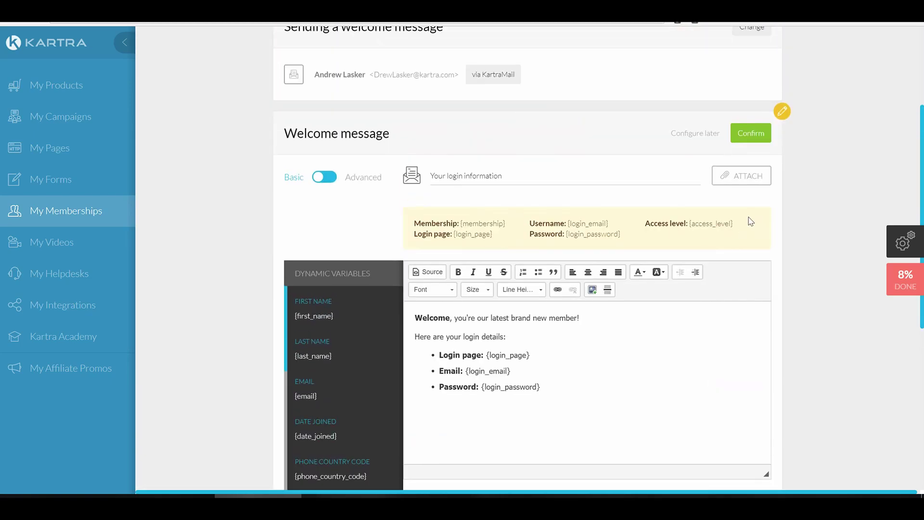
pyautogui.click(751, 133)
# Save the welcome step and review the Automations options
pyautogui.scroll(-2, 612, 289)
pyautogui.click(592, 305)
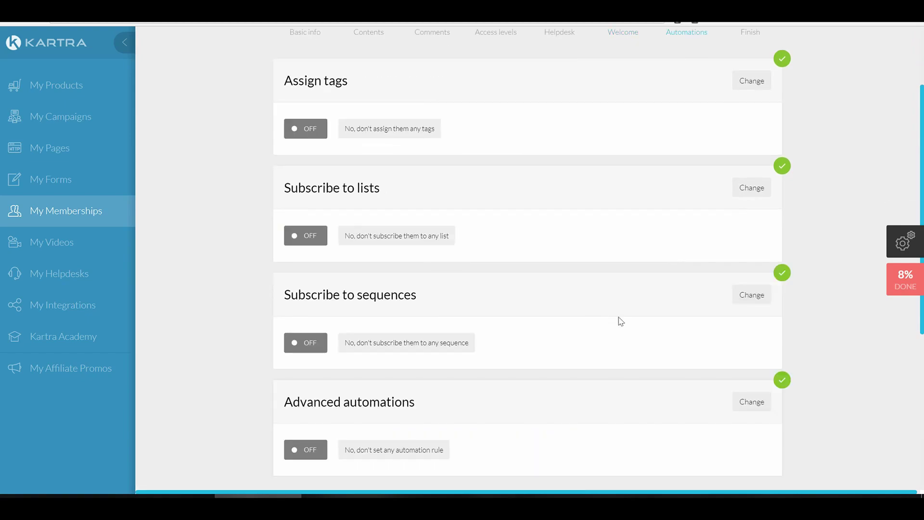
pyautogui.scroll(-1, 548, 266)
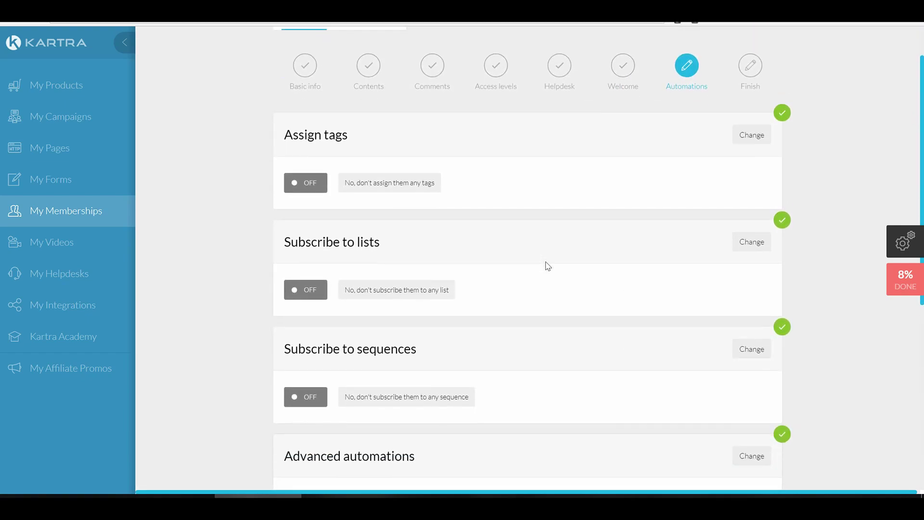
pyautogui.scroll(-5, 524, 255)
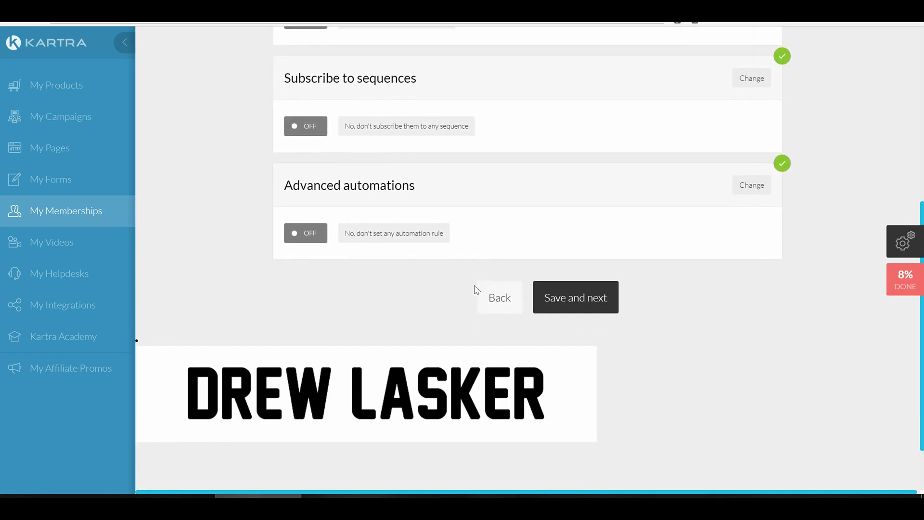
pyautogui.scroll(6, 472, 294)
pyautogui.scroll(1, 472, 296)
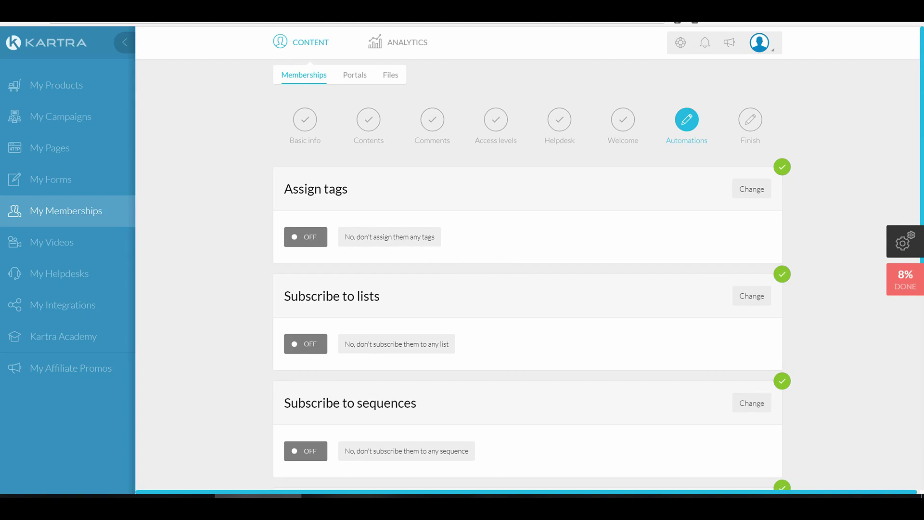
# Set tag assignment to 'Don't assign any tag' and save it
pyautogui.click(752, 189)
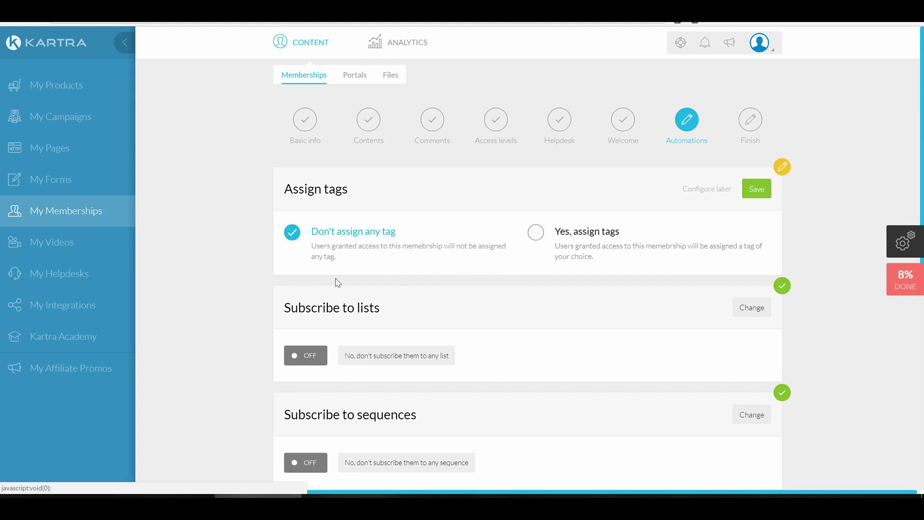
pyautogui.click(544, 240)
pyautogui.click(292, 233)
pyautogui.scroll(-3, 586, 308)
pyautogui.scroll(3, 586, 308)
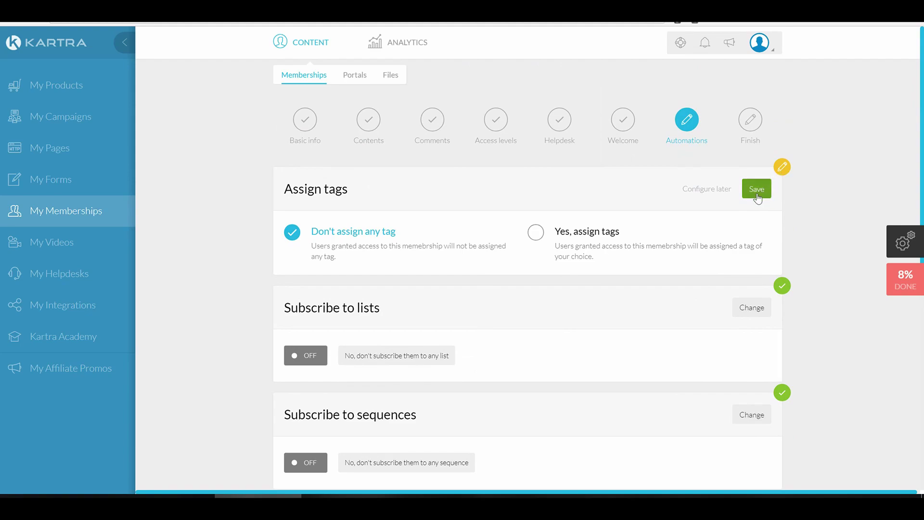
pyautogui.click(757, 191)
pyautogui.scroll(-4, 600, 320)
# Finish the membership portal and go to My Products from the Congratulations page
pyautogui.click(592, 357)
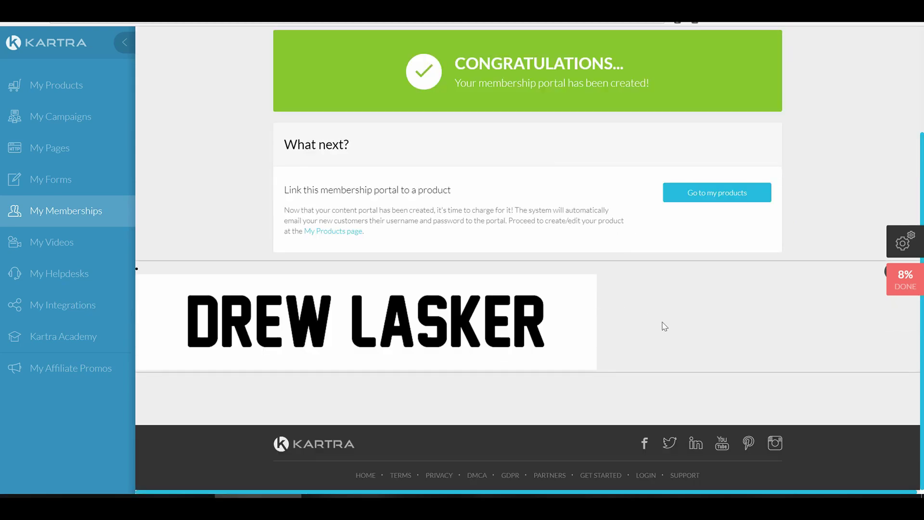
pyautogui.scroll(2, 666, 327)
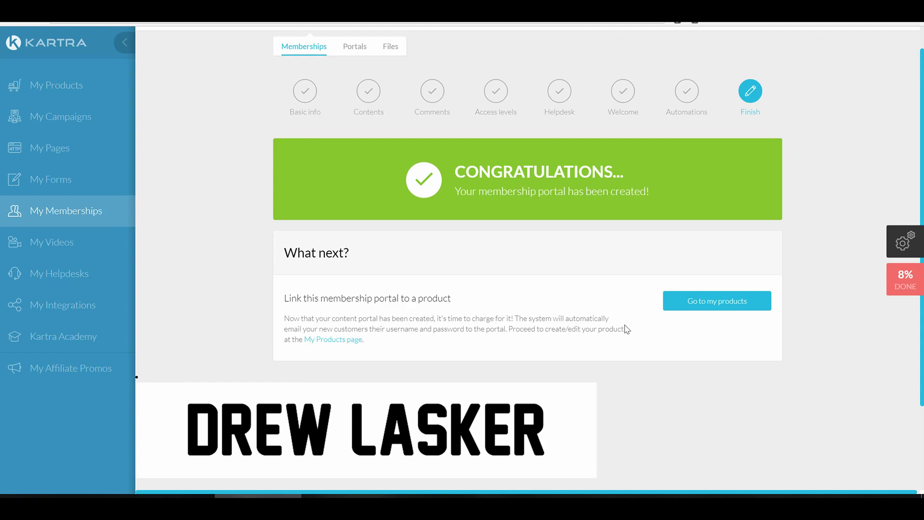
pyautogui.scroll(-1, 433, 324)
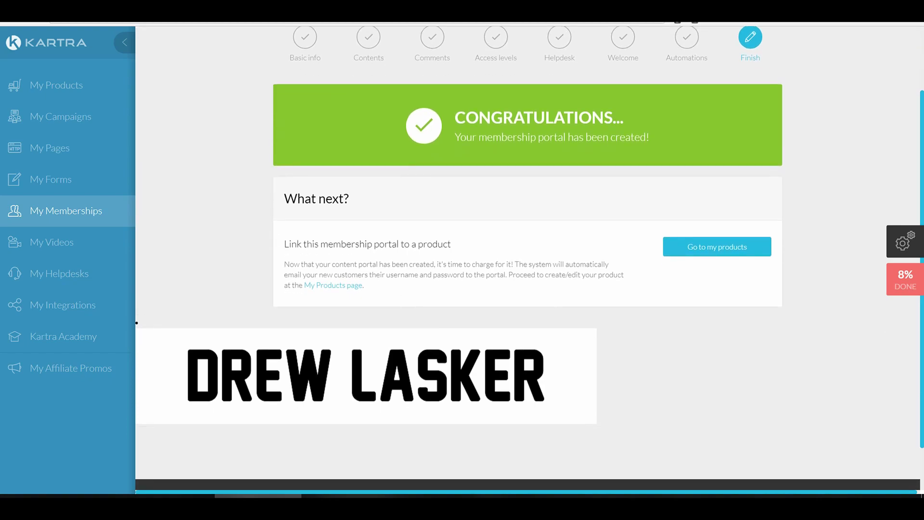
pyautogui.scroll(1, 524, 310)
pyautogui.scroll(-1, 435, 314)
pyautogui.click(674, 250)
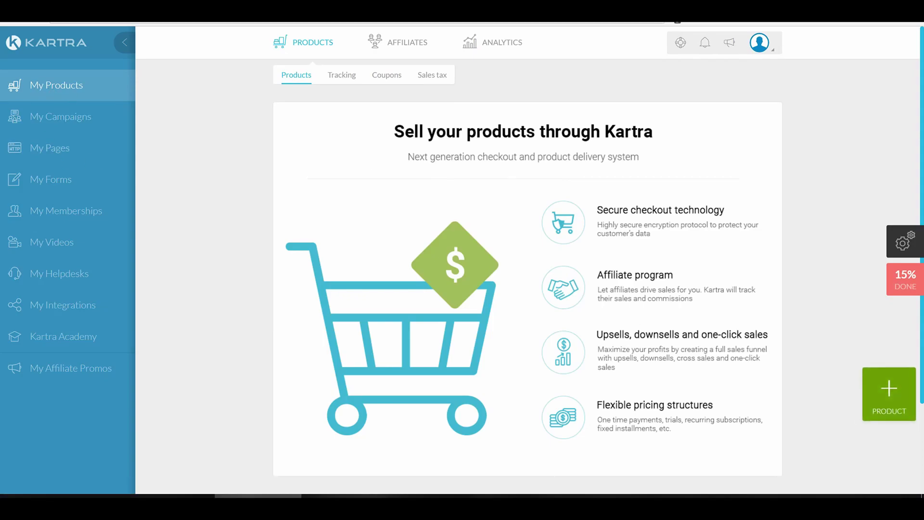
# Create a main product with the internal name 'Fitness Product Digital Course'
pyautogui.click(887, 395)
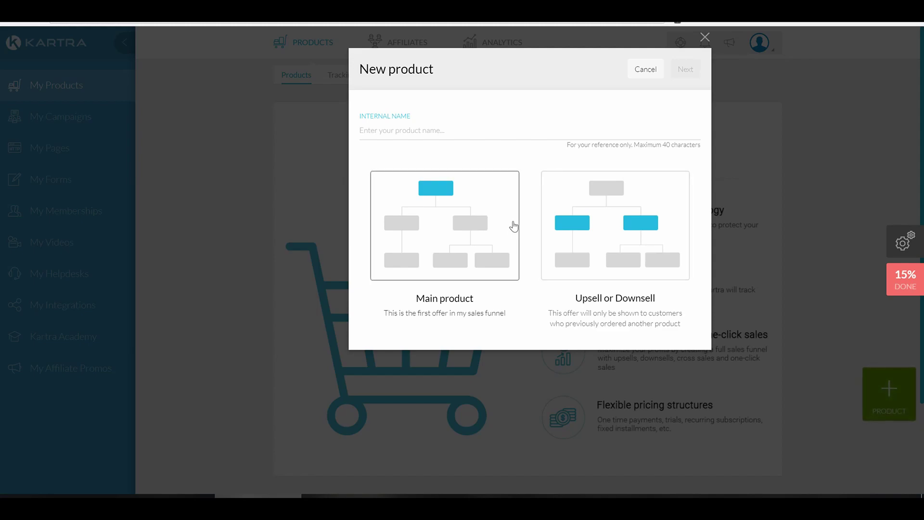
pyautogui.click(487, 243)
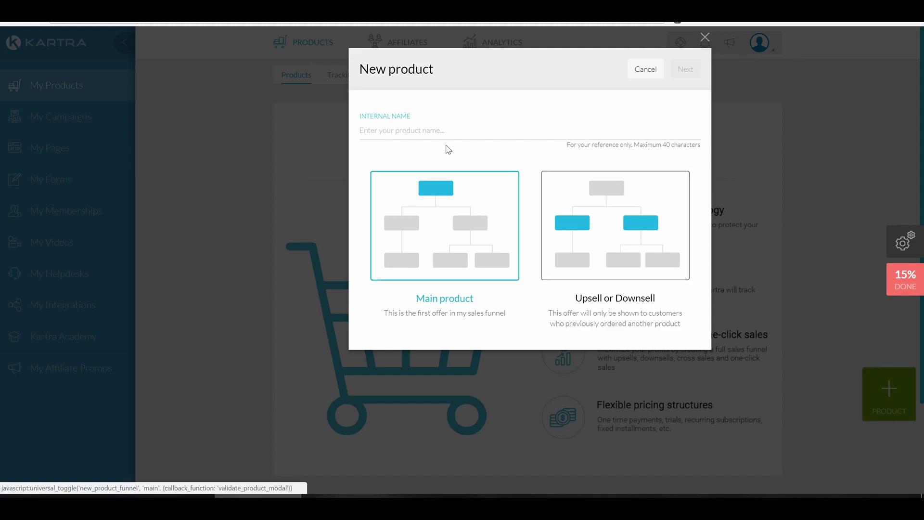
pyautogui.click(449, 124)
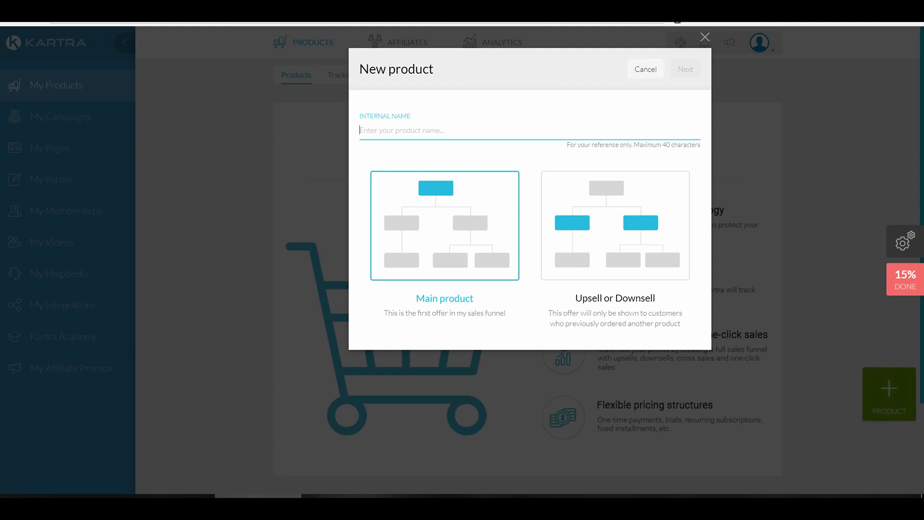
pyautogui.write('Fitness Product')
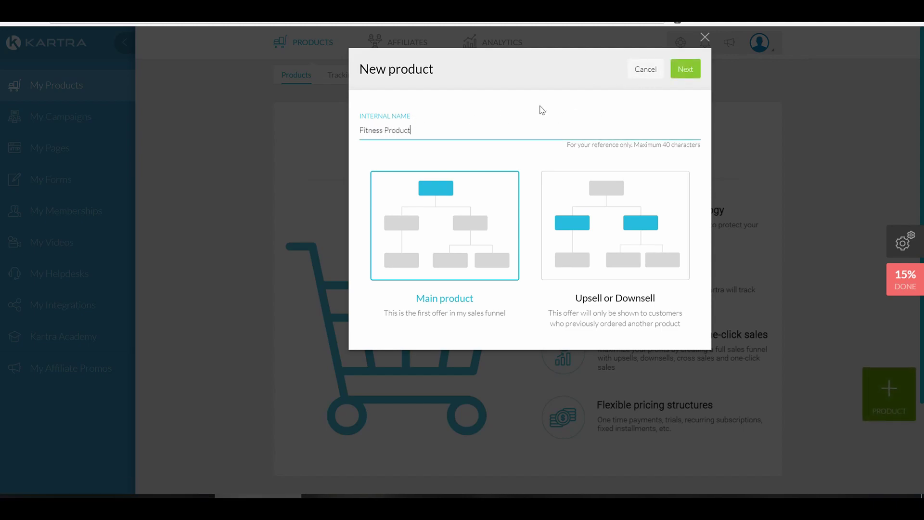
pyautogui.write(' Digital')
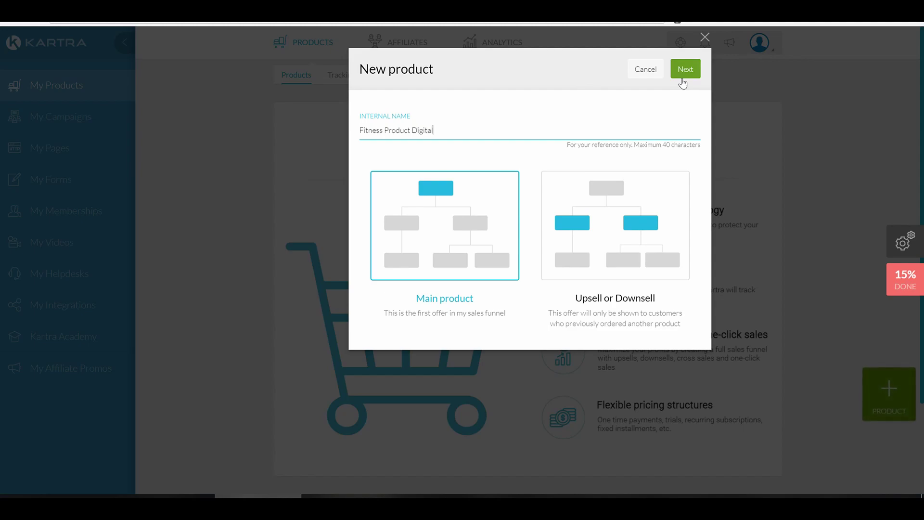
pyautogui.write(' Course')
pyautogui.click(691, 74)
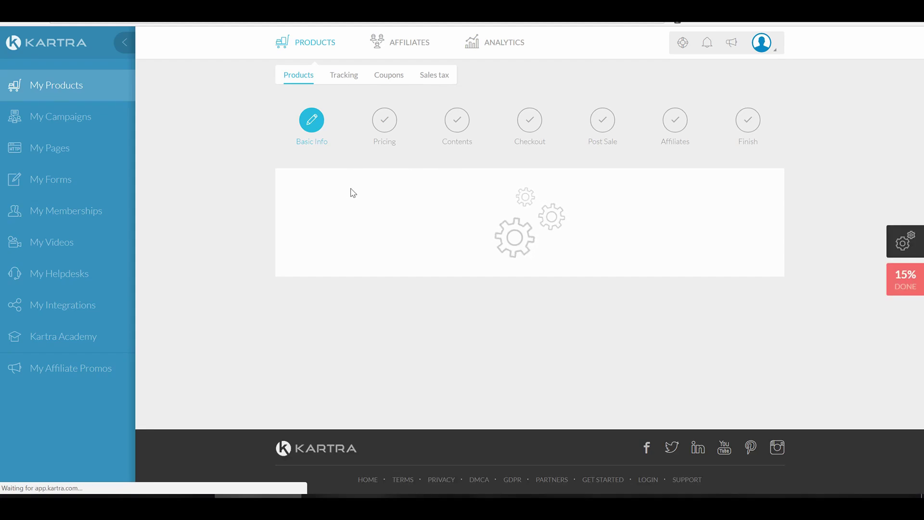
# Enter 'Fitness Product' as the product's official name
pyautogui.scroll(-1, 421, 269)
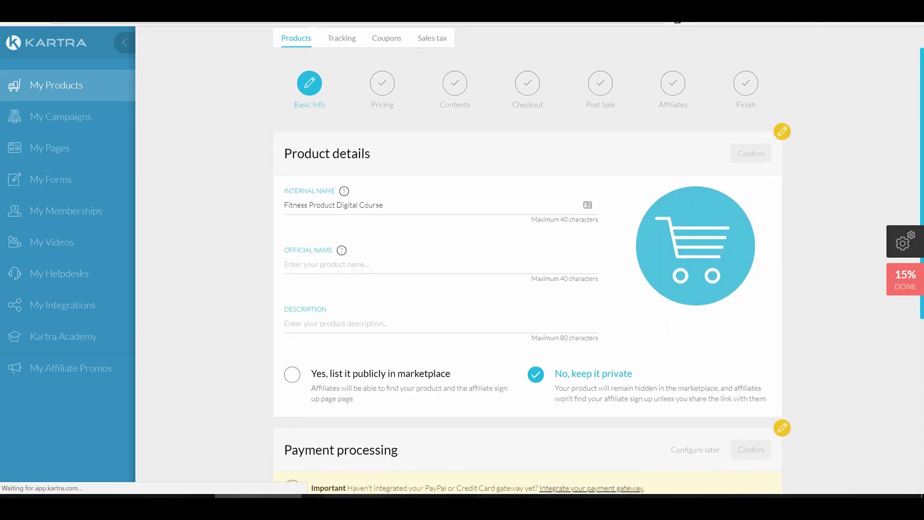
pyautogui.click(381, 260)
pyautogui.write('Fitness Product')
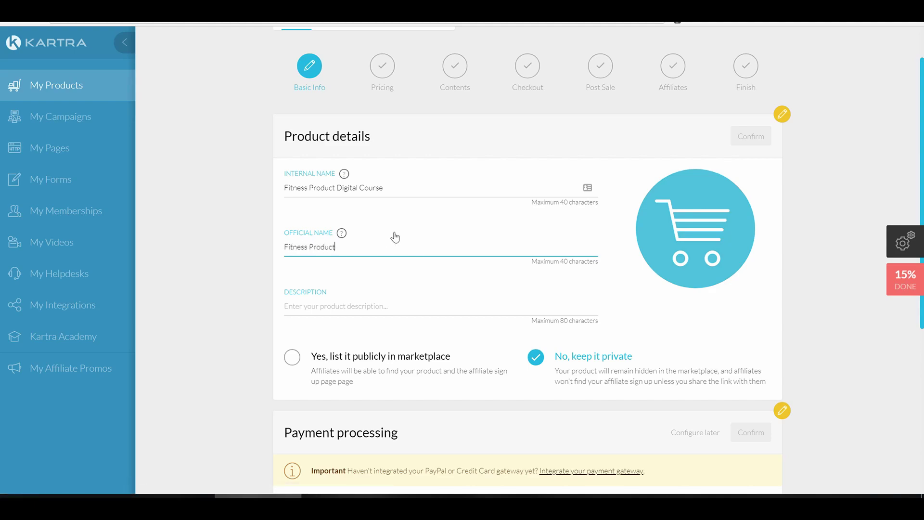
pyautogui.click(463, 298)
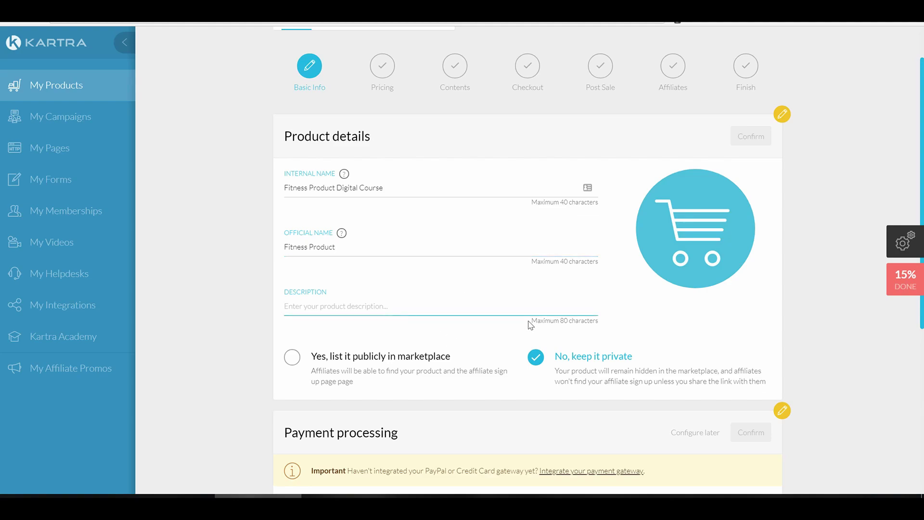
pyautogui.scroll(-5, 584, 334)
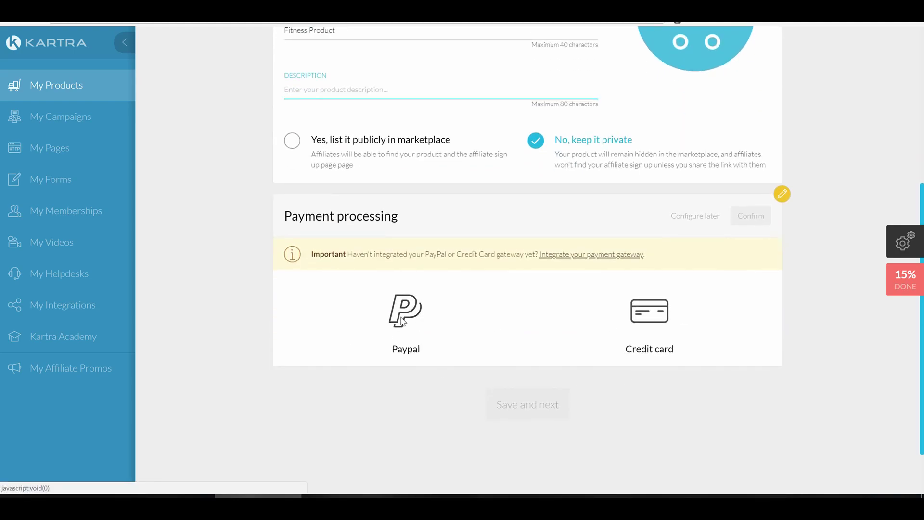
# Review the credit card and PayPal payment options, then choose to configure payment later
pyautogui.click(649, 315)
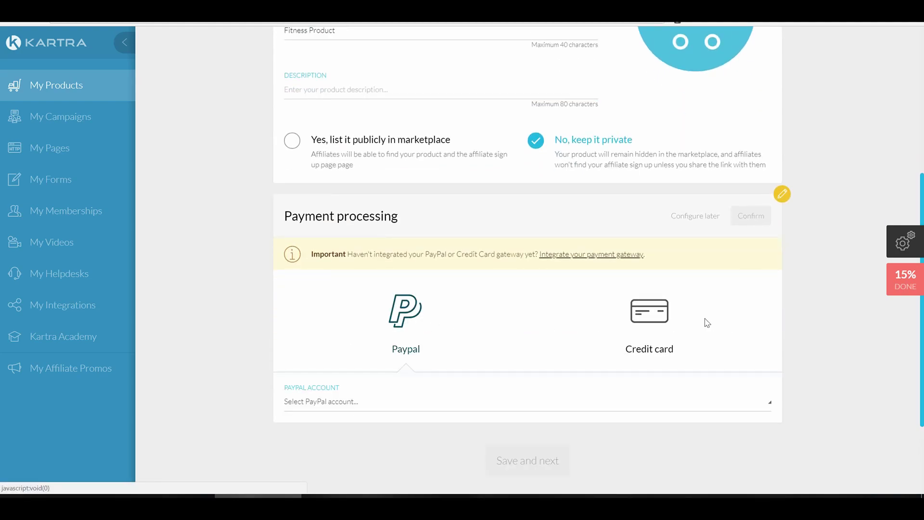
pyautogui.click(424, 341)
pyautogui.click(448, 409)
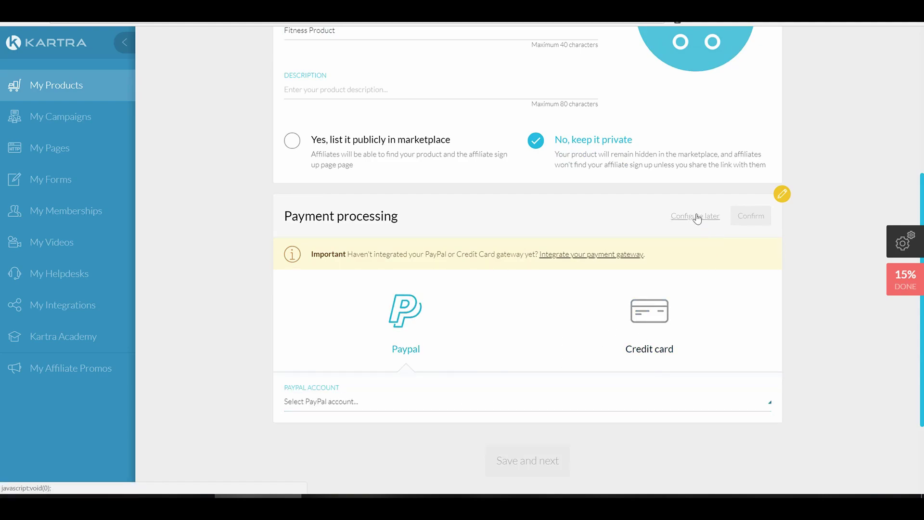
pyautogui.click(697, 217)
pyautogui.scroll(5, 625, 332)
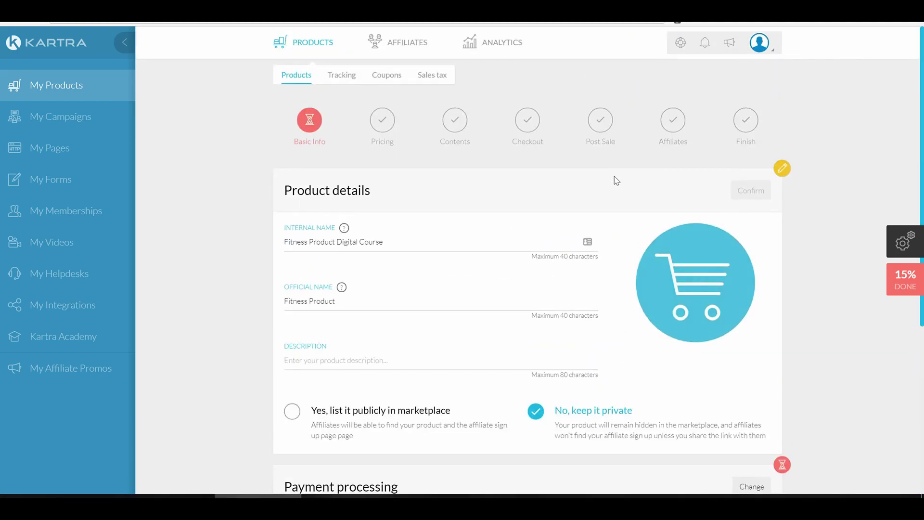
pyautogui.scroll(-4, 433, 313)
pyautogui.scroll(2, 394, 278)
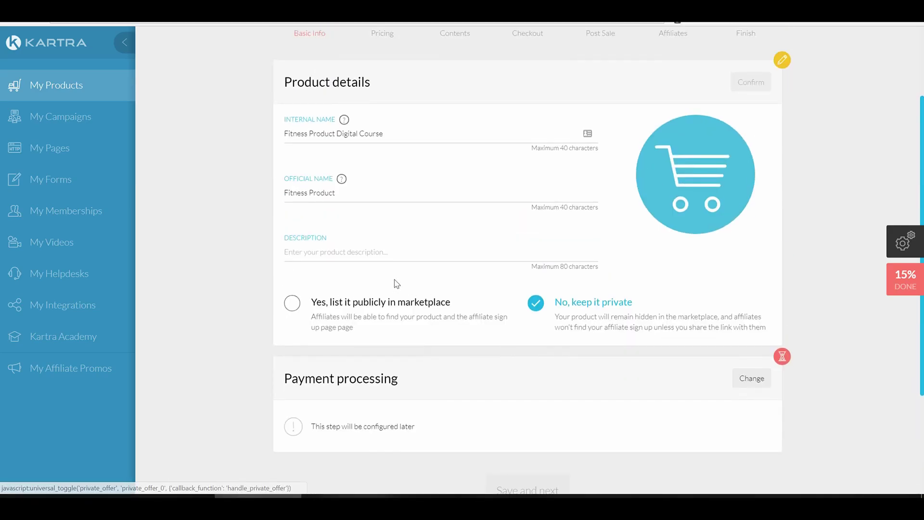
# Add the product description, confirm the basic info, and continue to Pricing
pyautogui.click(392, 252)
pyautogui.write('Fitness Product Description')
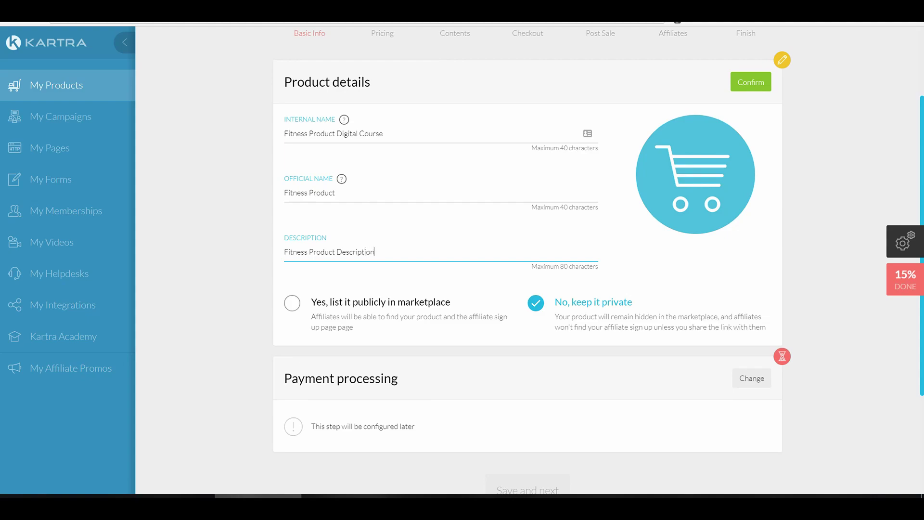
pyautogui.click(760, 84)
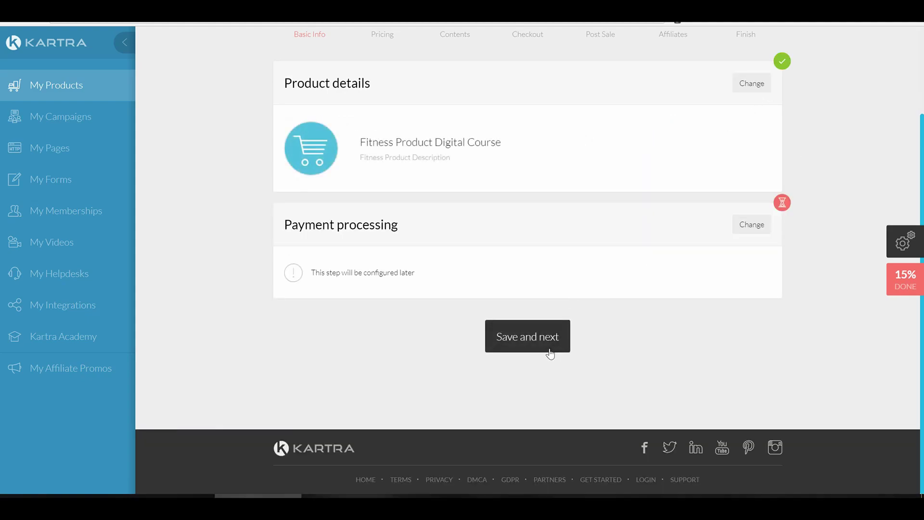
pyautogui.click(550, 348)
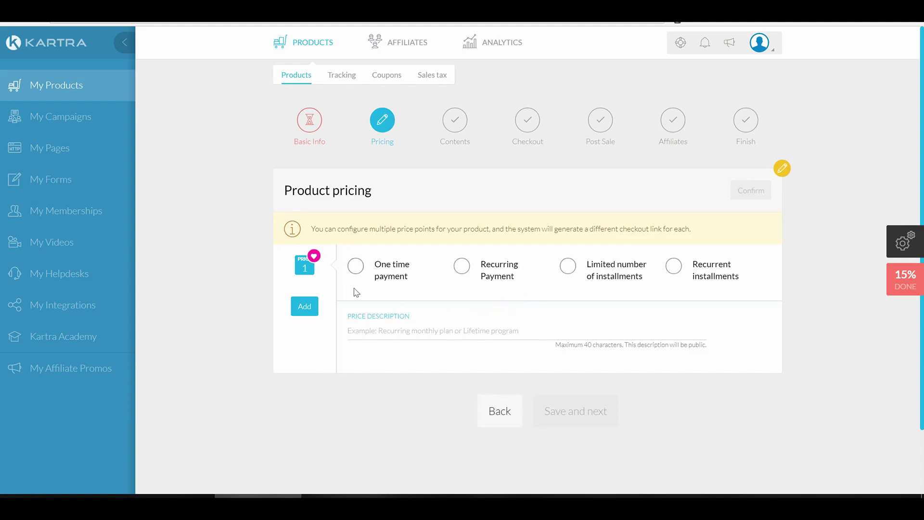
# Set the first price as a one-time payment of 19.99
pyautogui.click(357, 266)
pyautogui.click(384, 327)
pyautogui.click(397, 381)
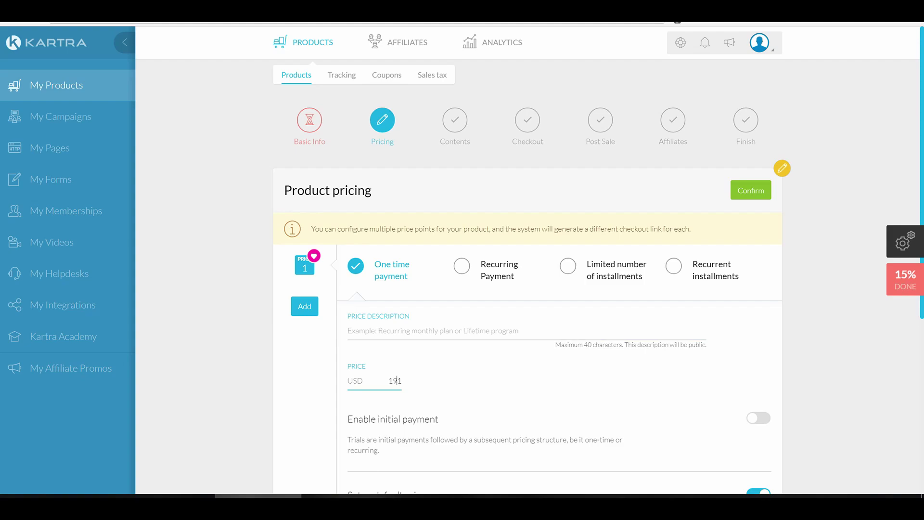
pyautogui.hotkey('ctrl', 'a')
pyautogui.write('19.99')
pyautogui.scroll(-3, 432, 381)
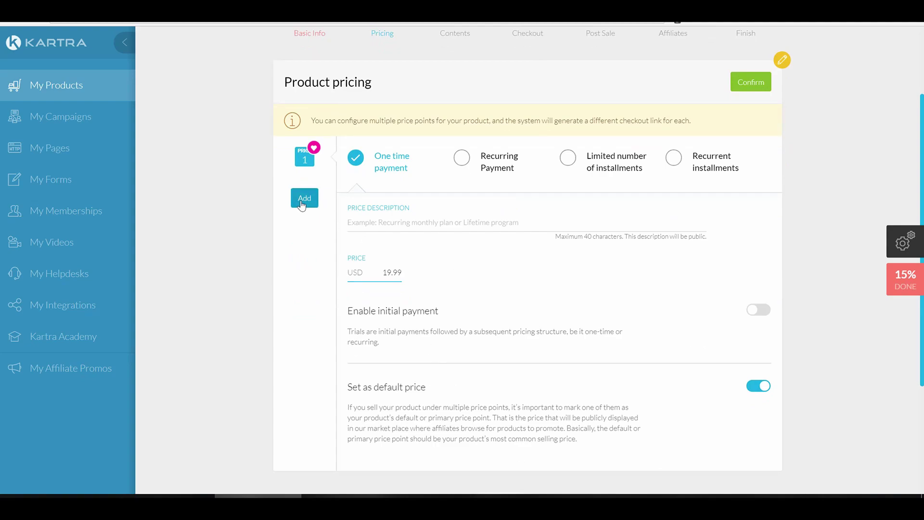
# Add a second recurring price of 9.99 monthly described 'Access to VIP Section'
pyautogui.click(305, 200)
pyautogui.click(472, 199)
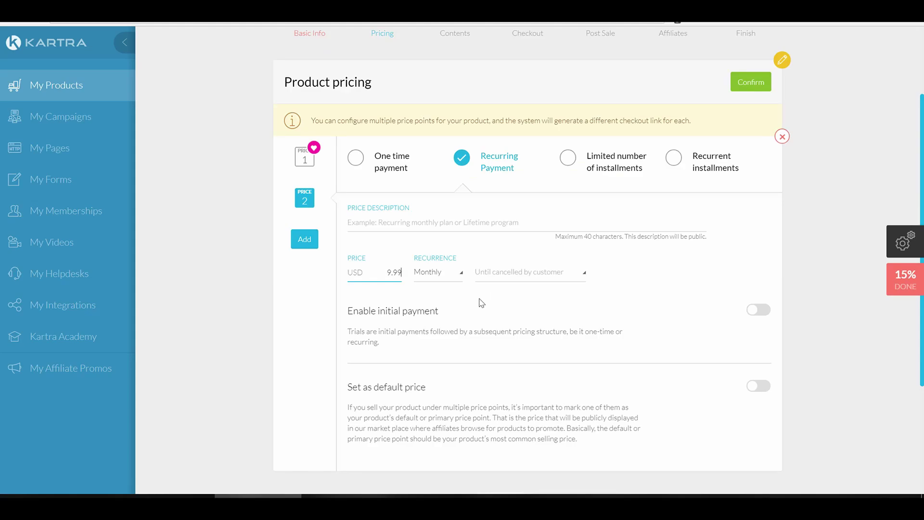
pyautogui.click(430, 223)
pyautogui.write('Access to VIP Section')
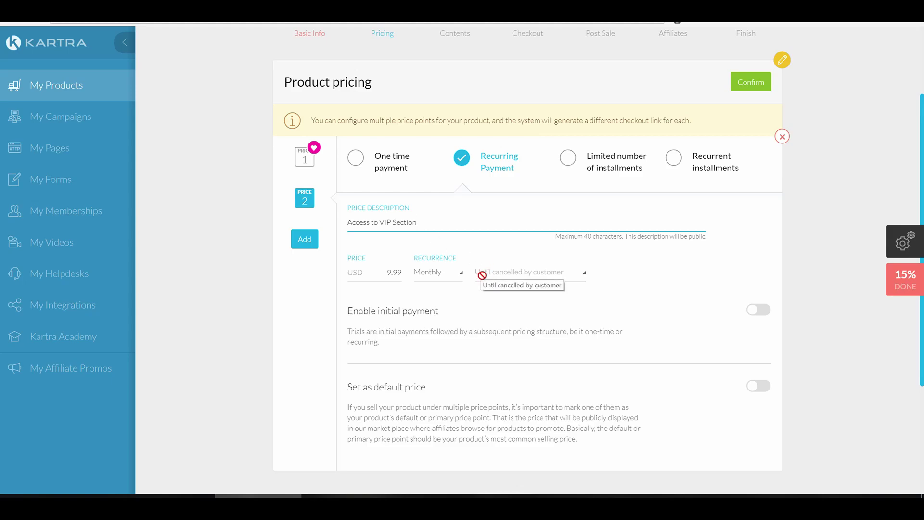
pyautogui.scroll(-3, 619, 293)
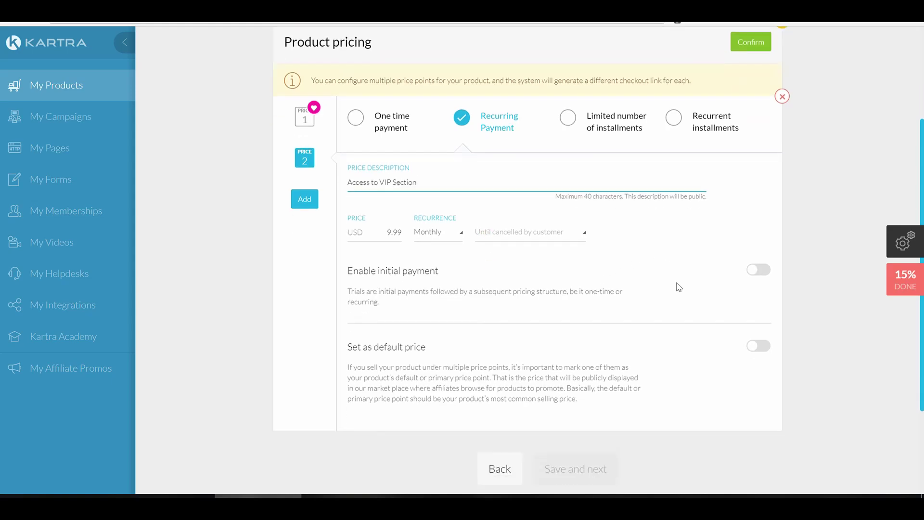
pyautogui.scroll(5, 629, 276)
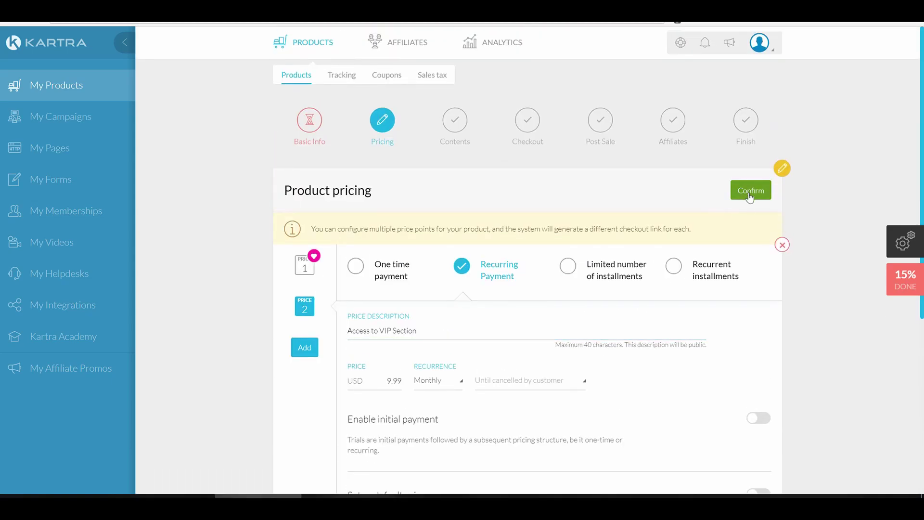
# Name the first price 'Standard' and confirm both price points
pyautogui.click(305, 266)
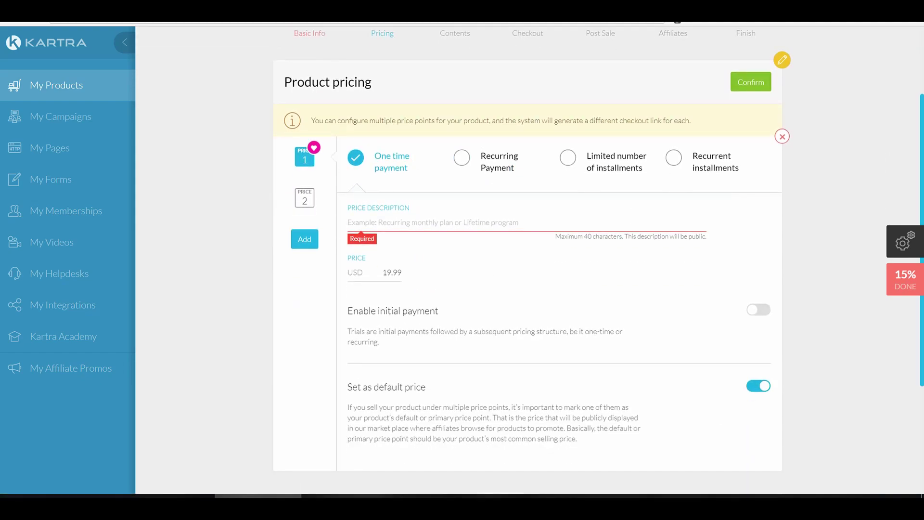
pyautogui.write('Sta')
pyautogui.press('BackSpace')
pyautogui.press('BackSpace')
pyautogui.write('St')
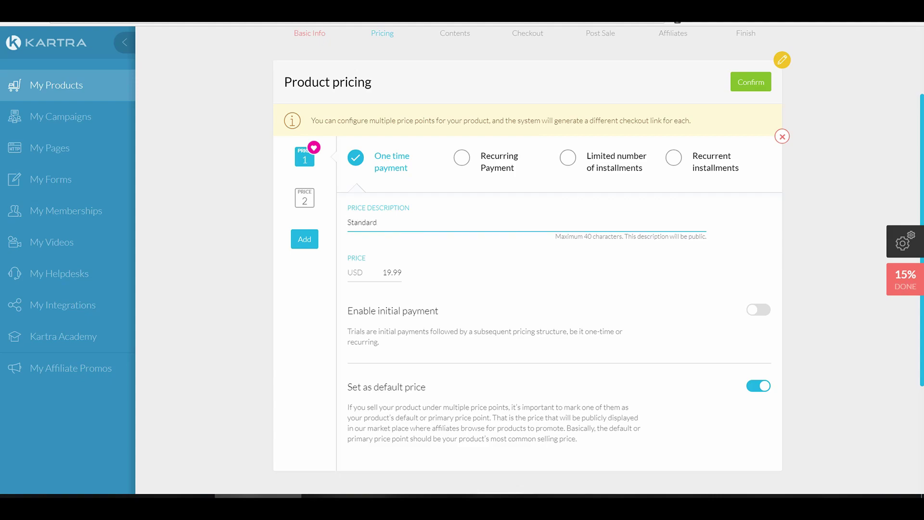
pyautogui.click(762, 83)
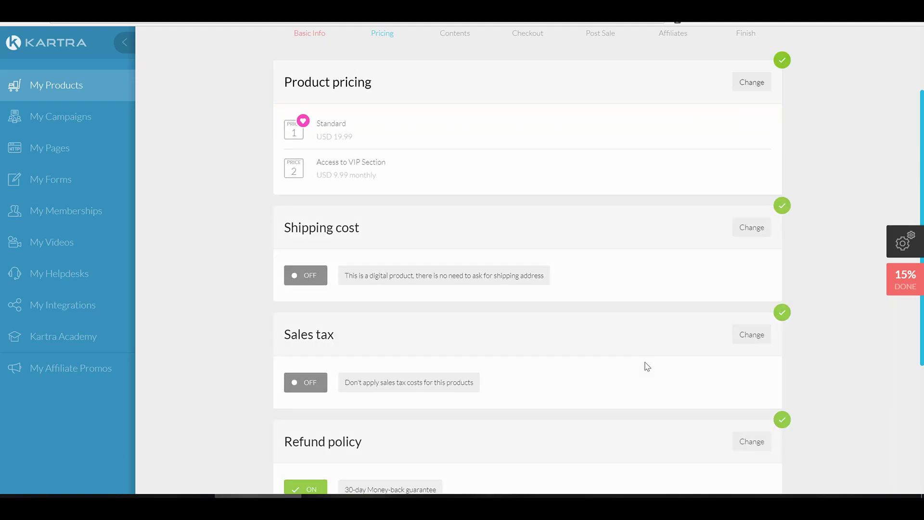
pyautogui.scroll(-3, 568, 327)
pyautogui.scroll(3, 554, 354)
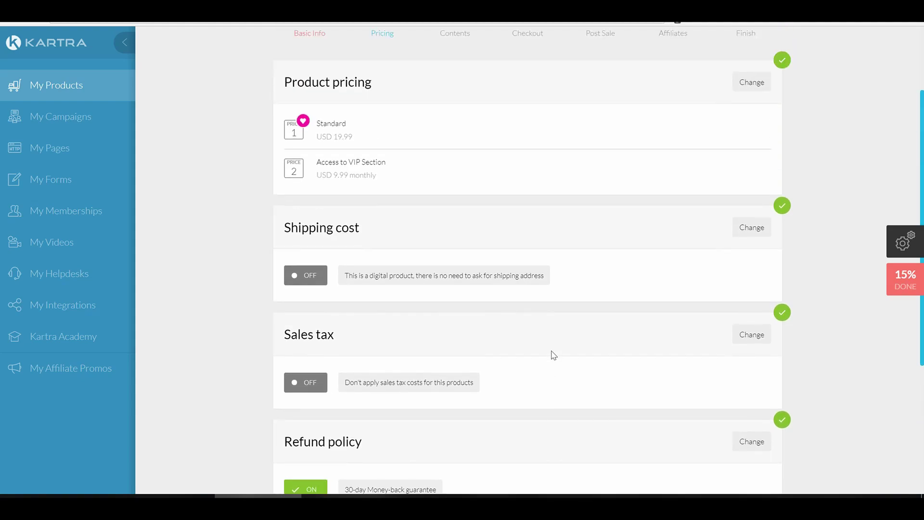
pyautogui.scroll(-5, 554, 355)
# Save pricing, then confirm drewlasker.com as the external Product Page URL
pyautogui.click(585, 346)
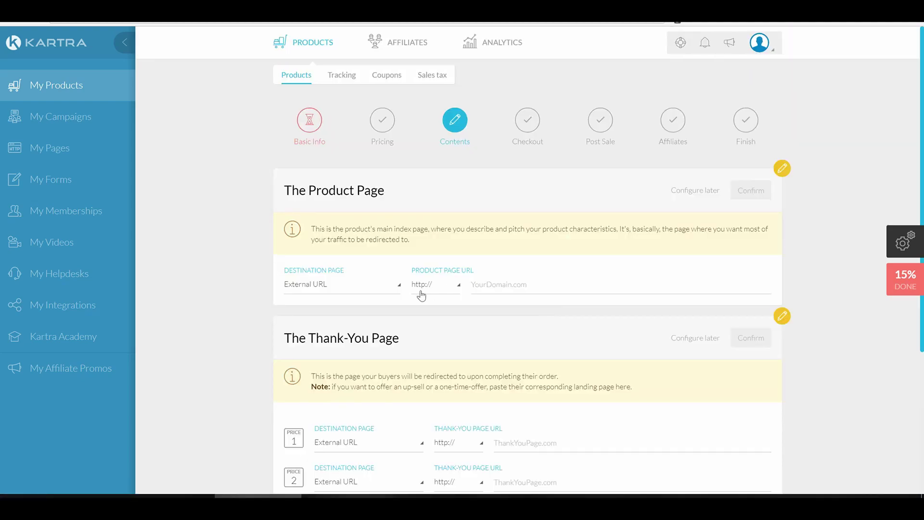
pyautogui.scroll(-1, 407, 296)
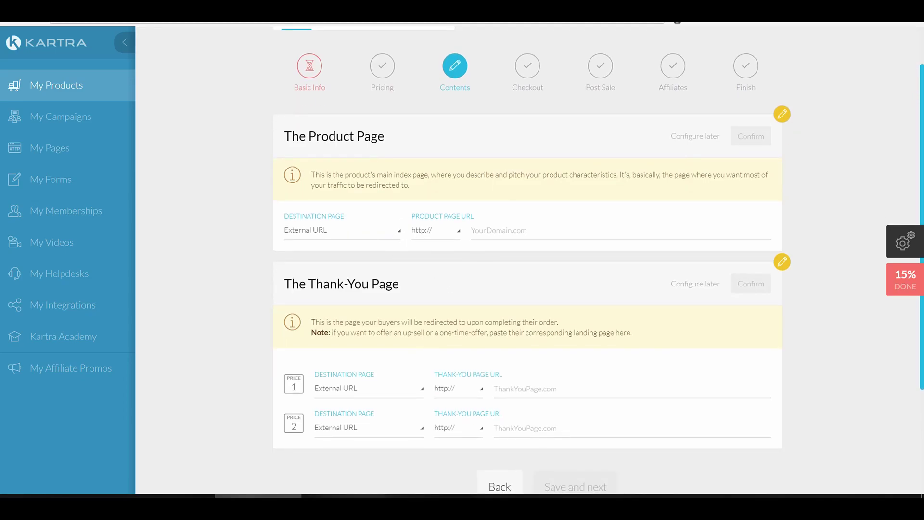
pyautogui.click(380, 235)
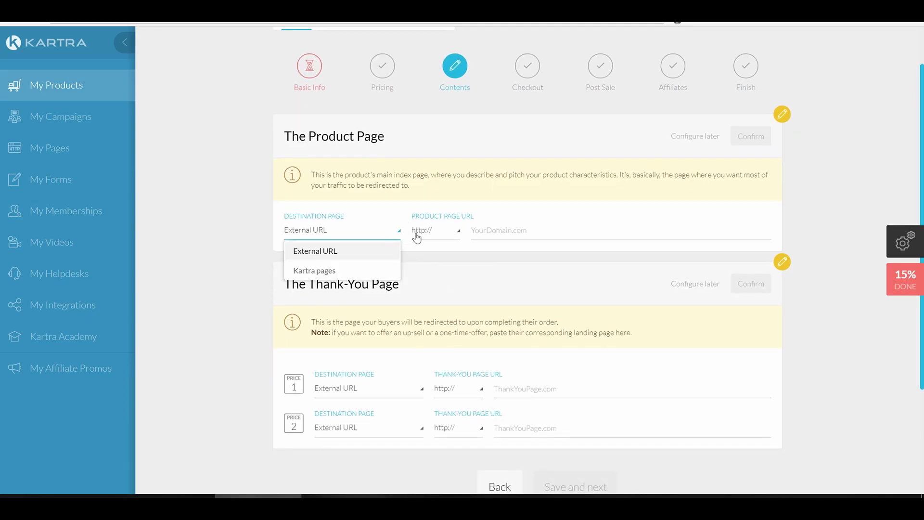
pyautogui.click(472, 230)
pyautogui.write('drewlasker.com')
pyautogui.click(748, 135)
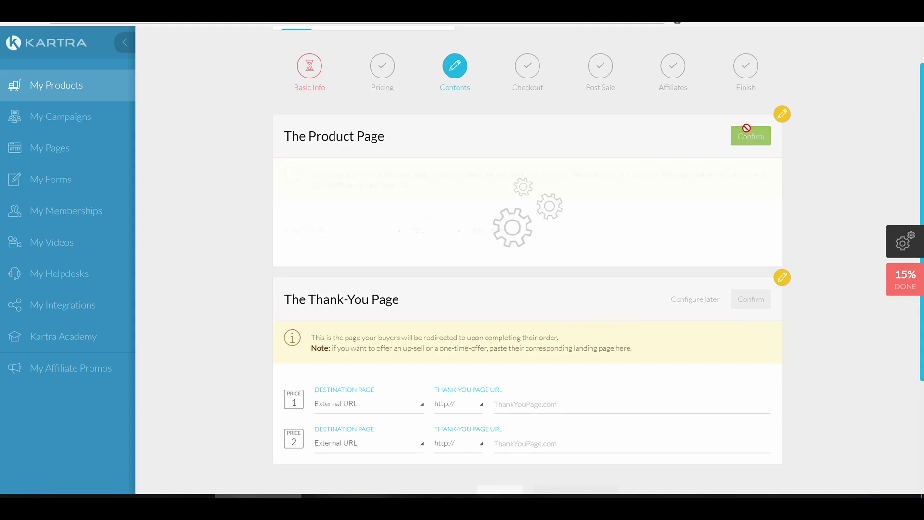
# Enter drewlasker.com as the thank-you page URL for both prices
pyautogui.click(378, 362)
pyautogui.click(525, 352)
pyautogui.write('dre')
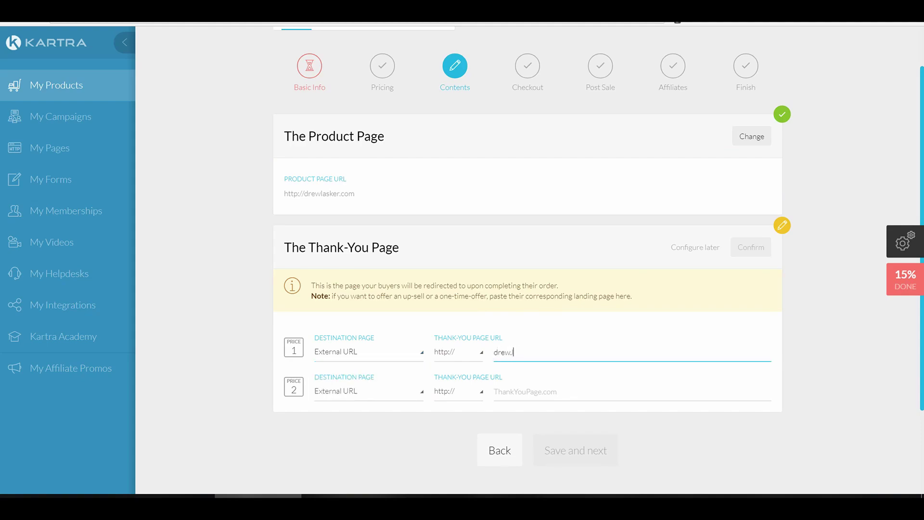
pyautogui.write('wlasker')
pyautogui.press('Tab')
pyautogui.click(529, 391)
pyautogui.write('drewlasker.com')
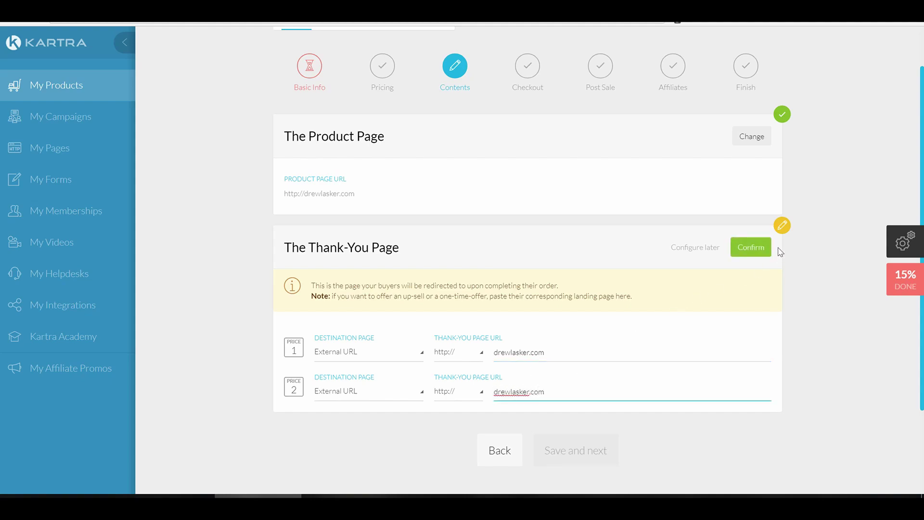
# Confirm the thank-you URLs, save Contents, and keep default Checkout settings
pyautogui.click(734, 252)
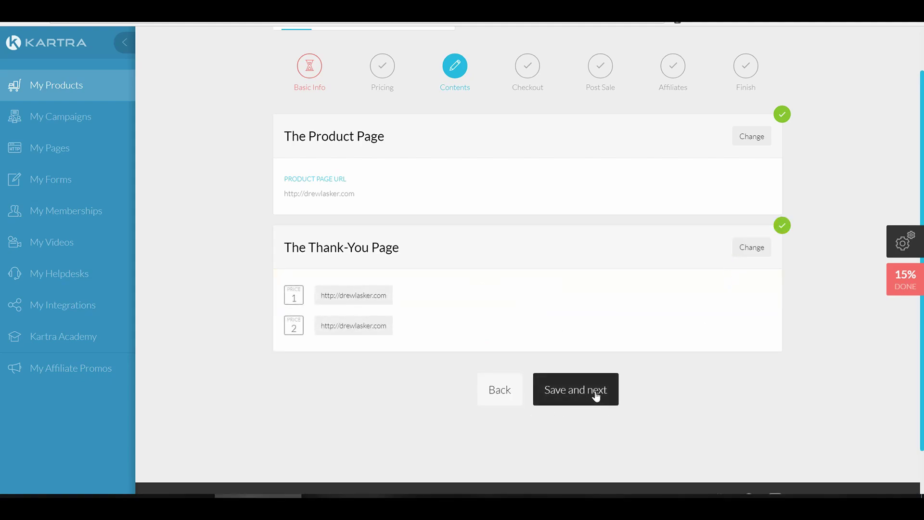
pyautogui.click(587, 392)
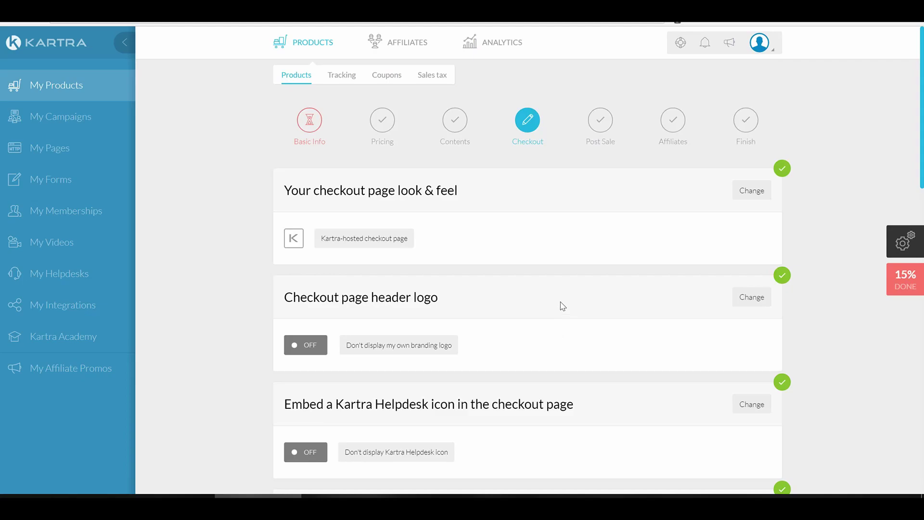
pyautogui.scroll(-8, 614, 313)
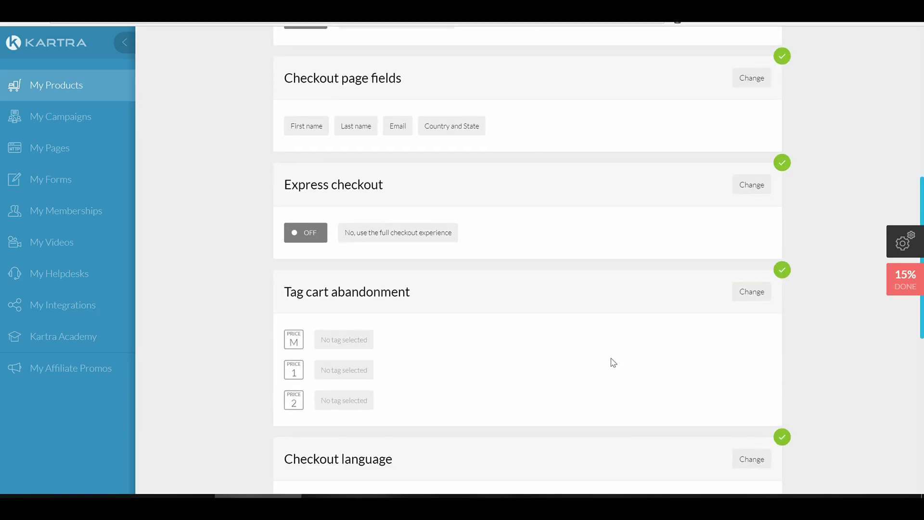
pyautogui.scroll(-4, 584, 361)
pyautogui.scroll(4, 573, 352)
pyautogui.scroll(-8, 580, 347)
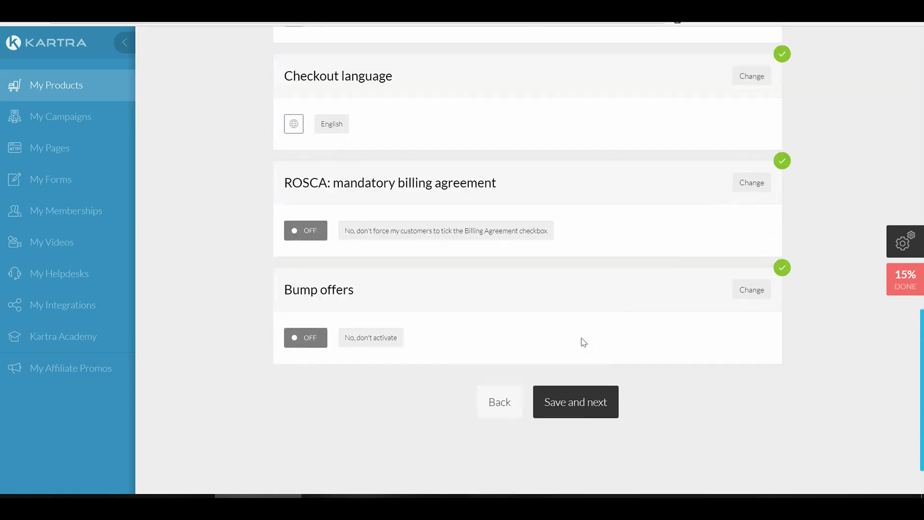
pyautogui.click(584, 336)
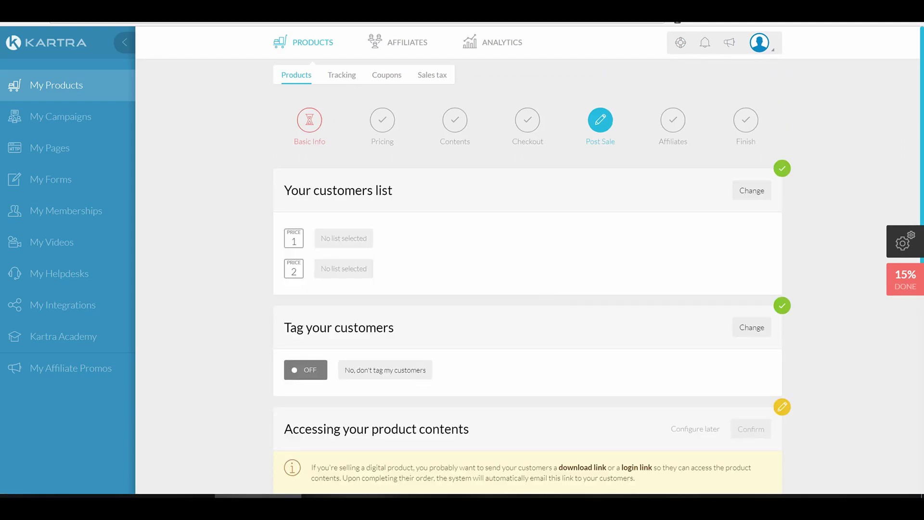
# Deliver contents via Kartra membership, giving Price 1 Fitness Program Standard access
pyautogui.scroll(-2, 623, 280)
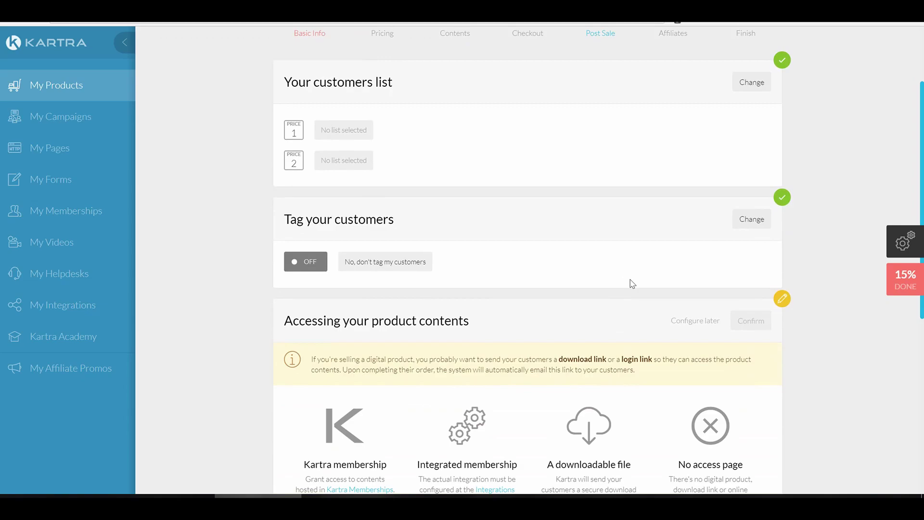
pyautogui.scroll(-2, 602, 265)
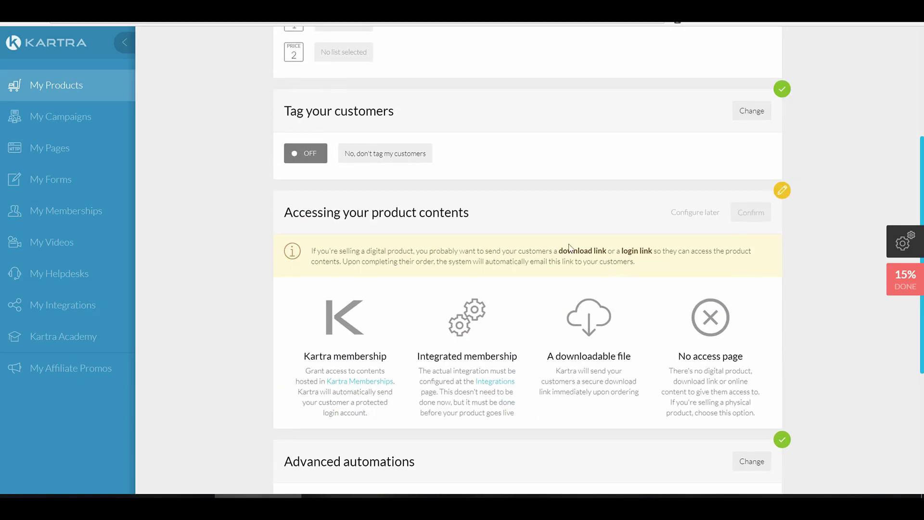
pyautogui.click(352, 318)
pyautogui.scroll(-2, 353, 315)
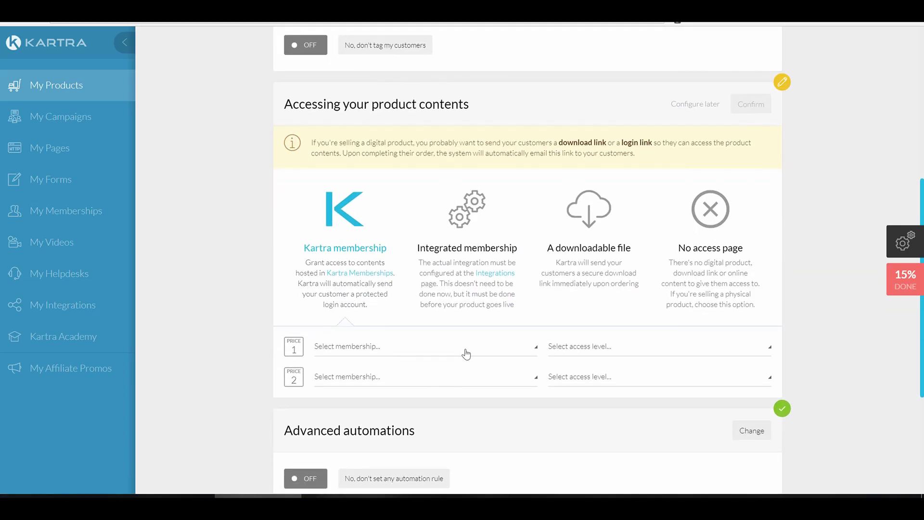
pyautogui.click(465, 348)
pyautogui.click(492, 385)
pyautogui.click(622, 349)
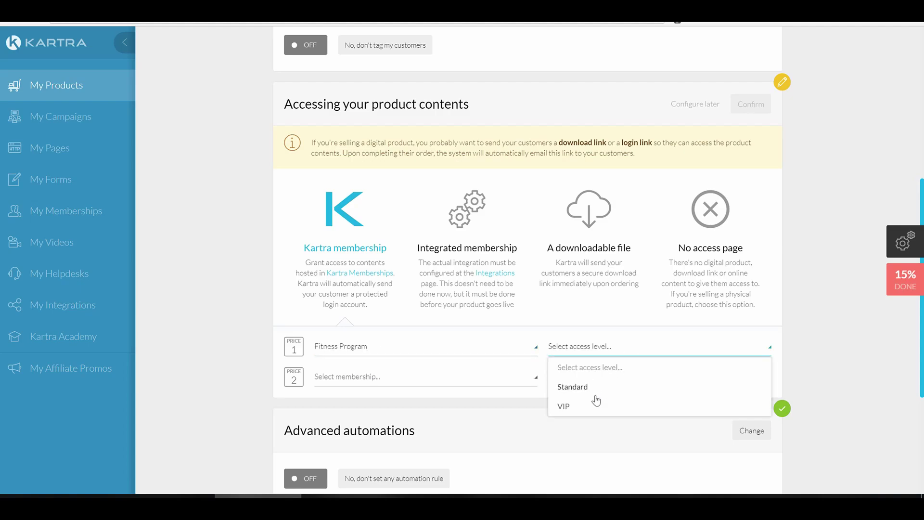
pyautogui.click(563, 386)
# Give Price 2 Fitness Program VIP access, confirm, and save Post Sale settings
pyautogui.click(462, 380)
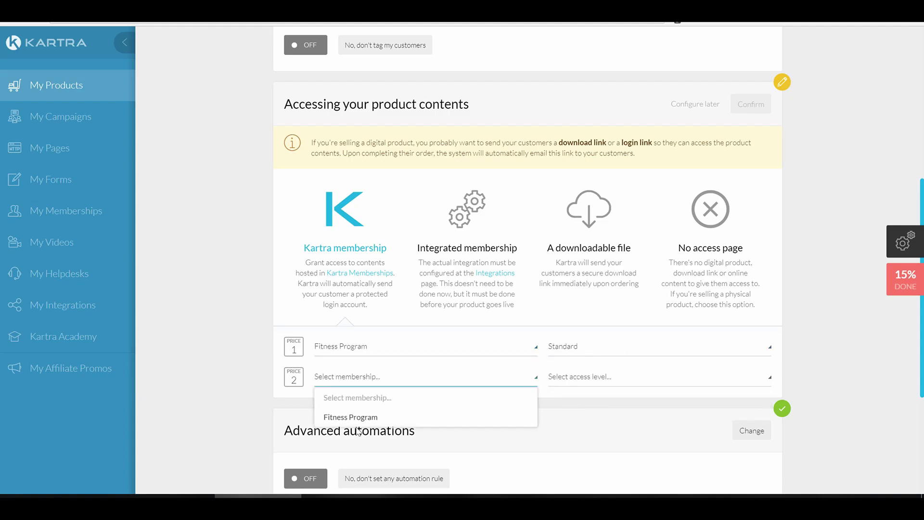
pyautogui.click(344, 417)
pyautogui.click(590, 380)
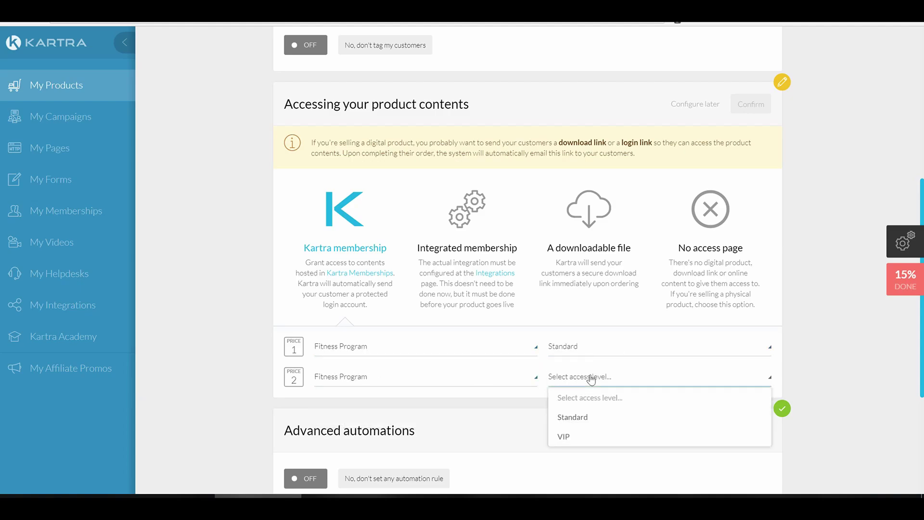
pyautogui.click(564, 438)
pyautogui.click(753, 104)
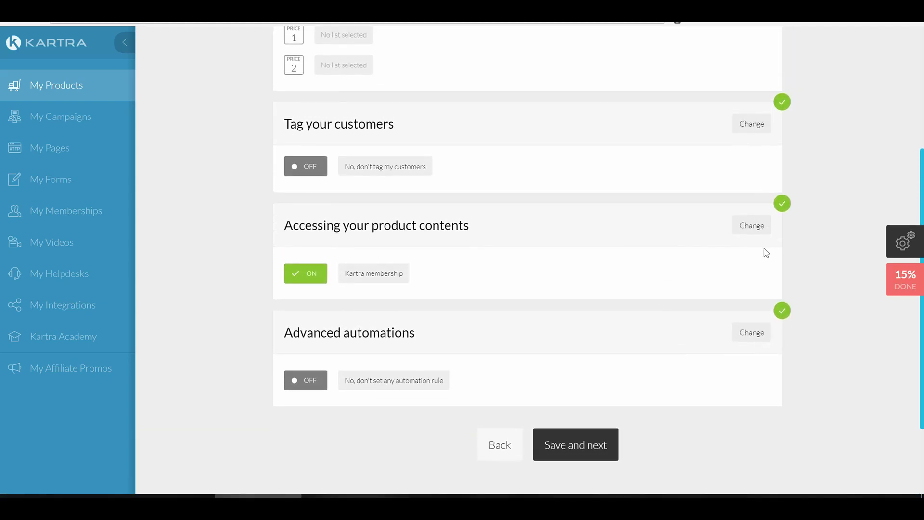
pyautogui.click(761, 226)
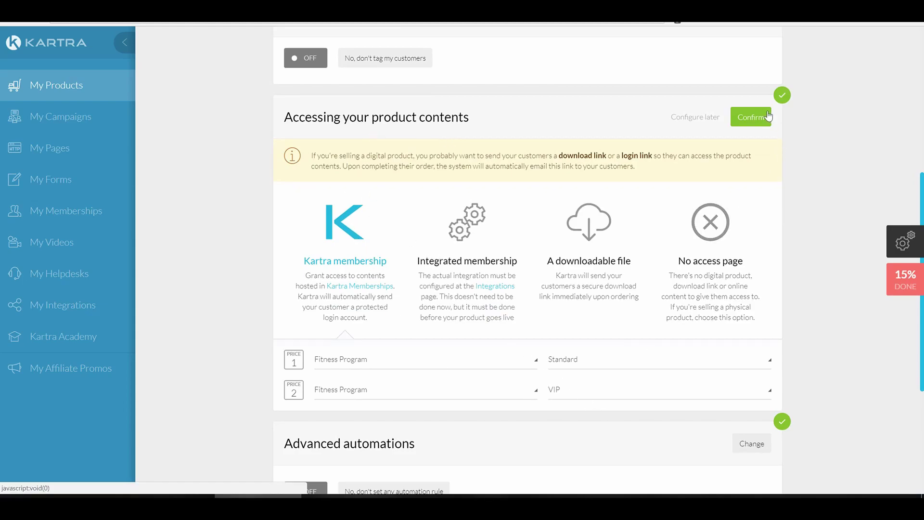
pyautogui.click(751, 117)
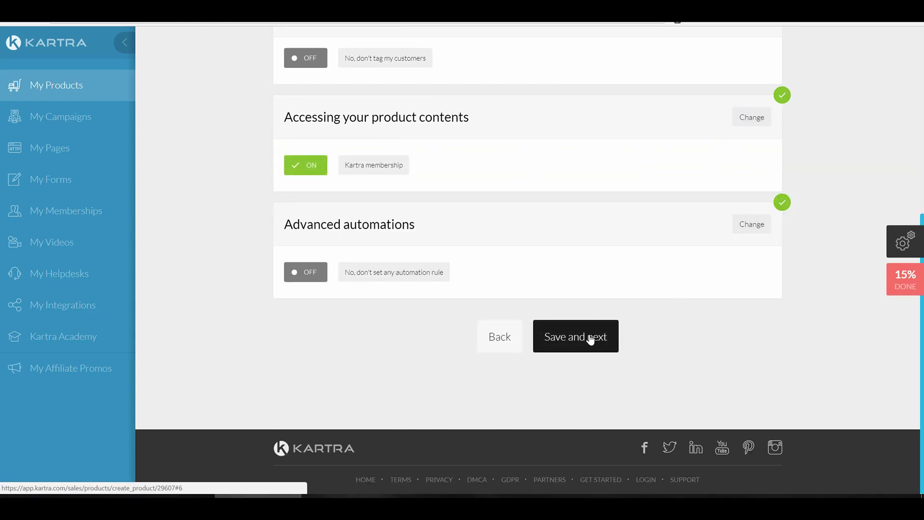
pyautogui.click(591, 338)
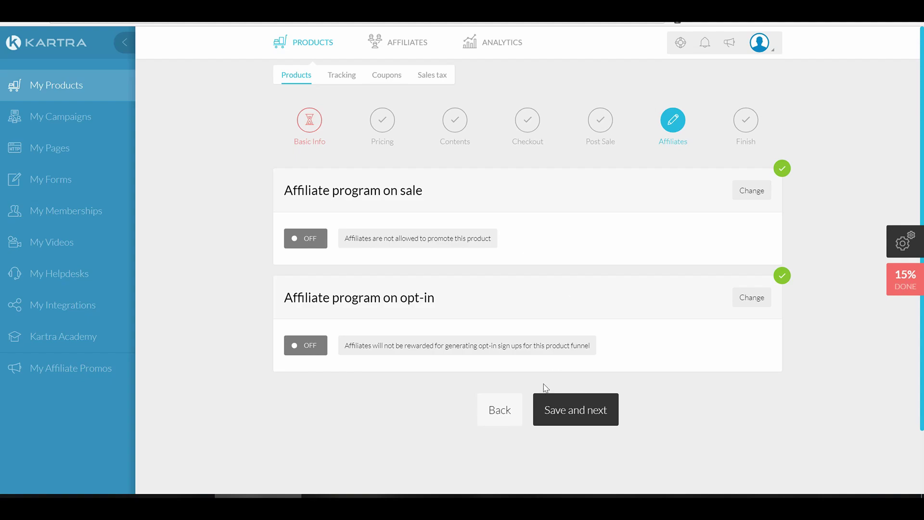
# Leave both affiliate programs off and continue to the Finish step
pyautogui.click(588, 419)
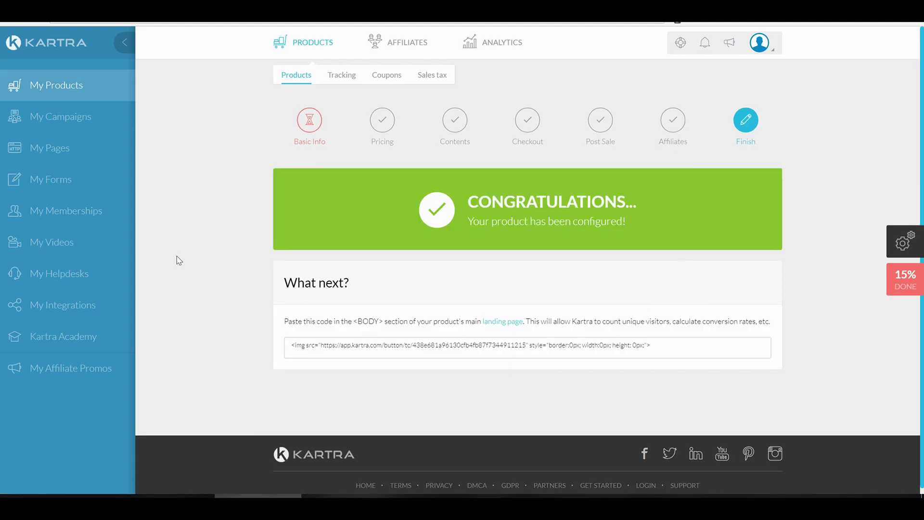
# Create a membership portal named 'Drew Lasker Courses' under My Memberships > Portals
pyautogui.click(107, 217)
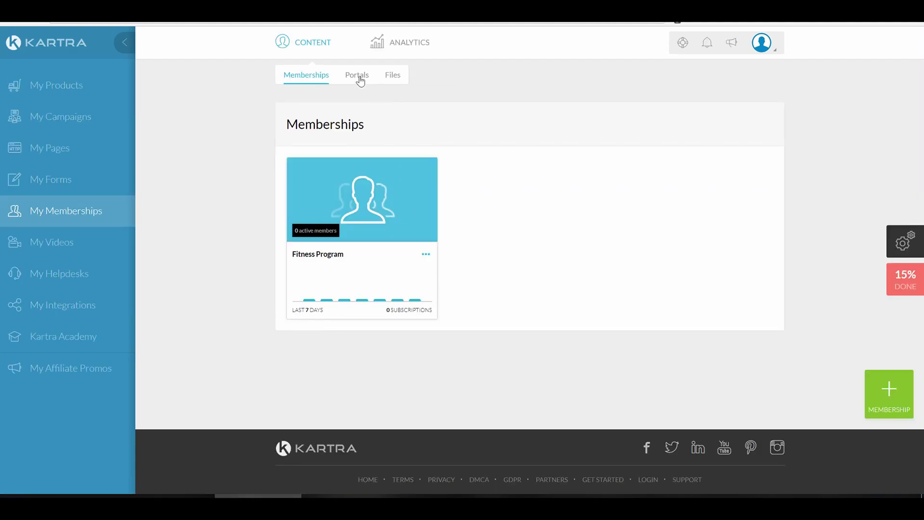
pyautogui.click(359, 77)
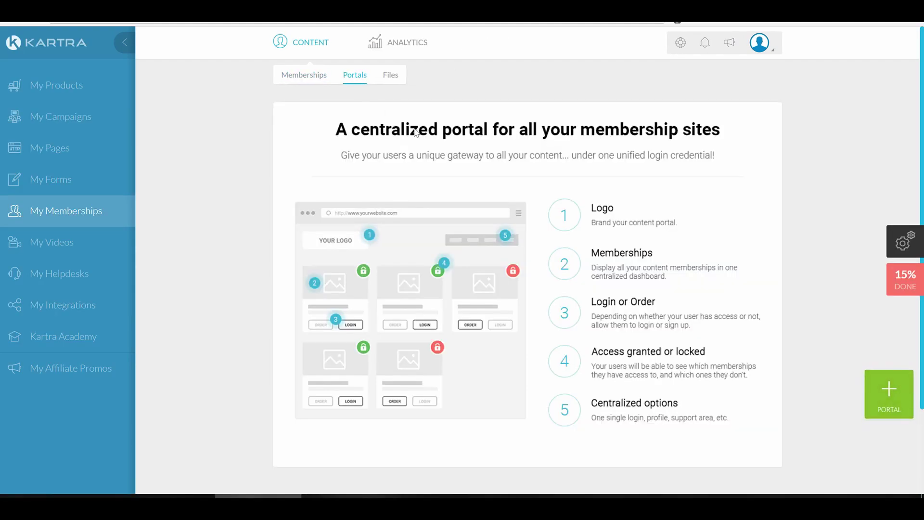
pyautogui.click(890, 399)
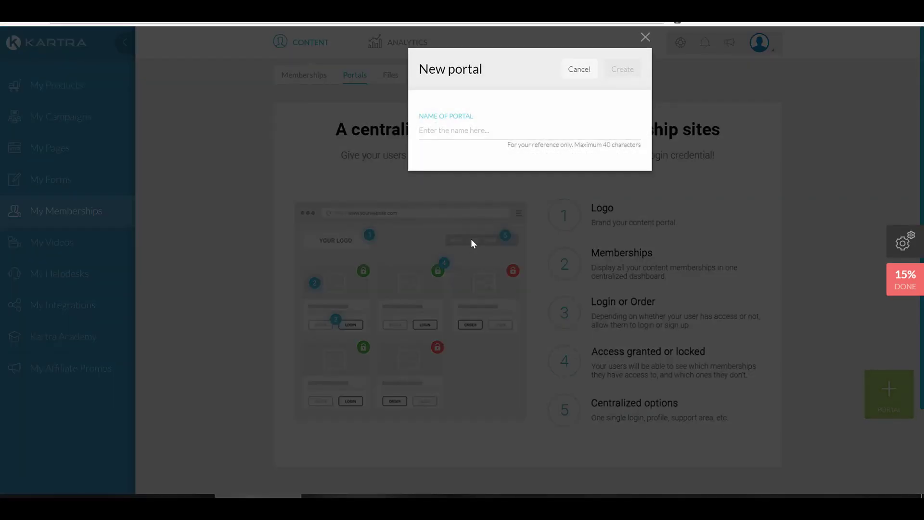
pyautogui.write('Drew ')
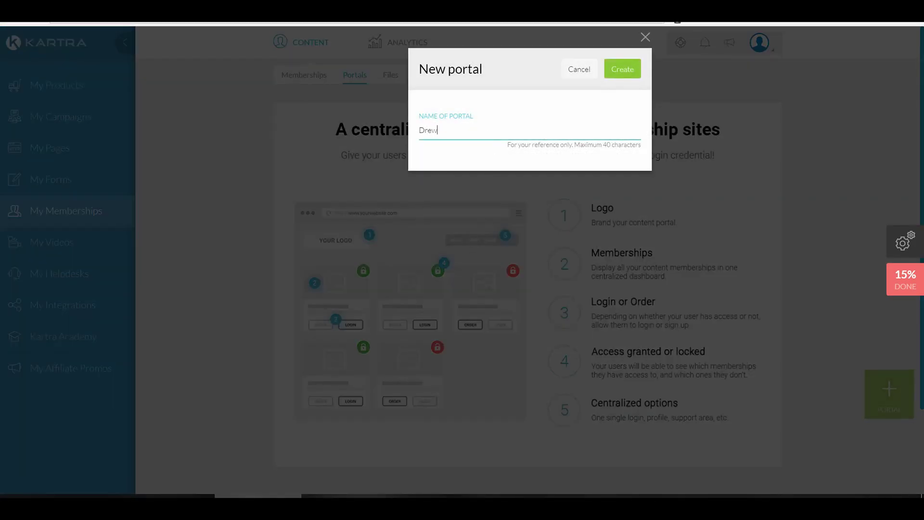
pyautogui.write('Lasker Courses')
pyautogui.click(625, 70)
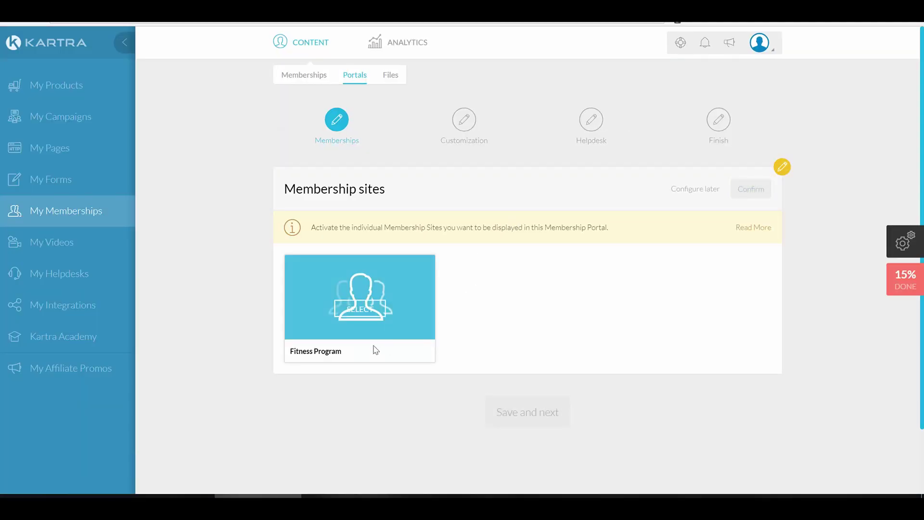
# Include the Fitness Program membership site in the portal and save
pyautogui.click(366, 311)
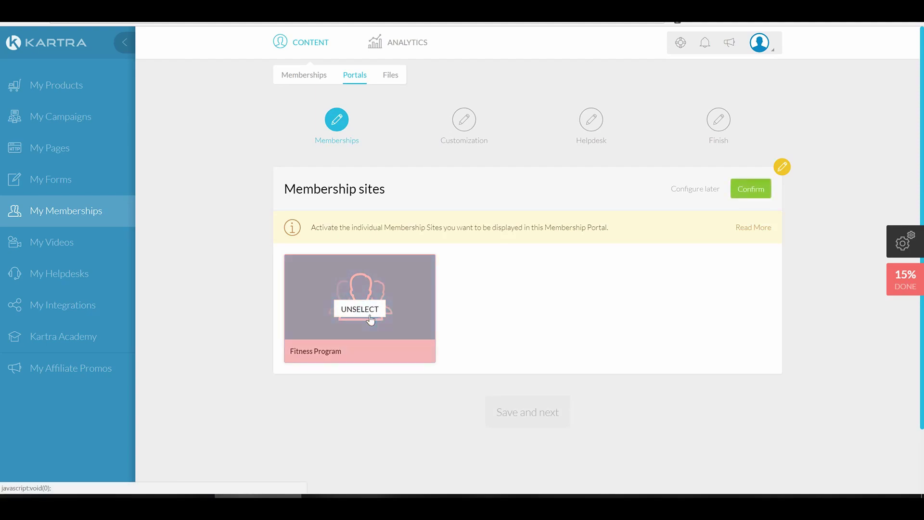
pyautogui.click(767, 194)
pyautogui.click(527, 300)
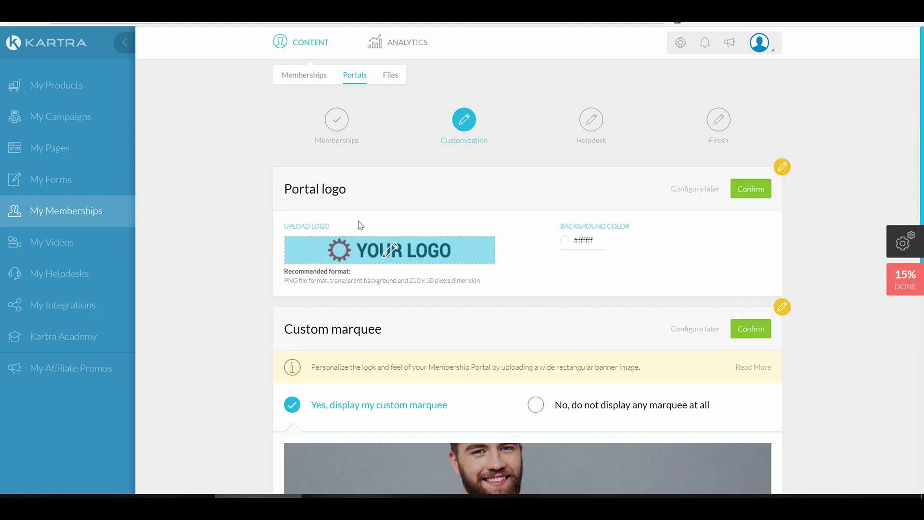
# Upload a logo image for the portal
pyautogui.click(366, 243)
pyautogui.doubleClick(319, 226)
pyautogui.scroll(-1, 537, 268)
pyautogui.scroll(-3, 530, 274)
pyautogui.scroll(-1, 509, 285)
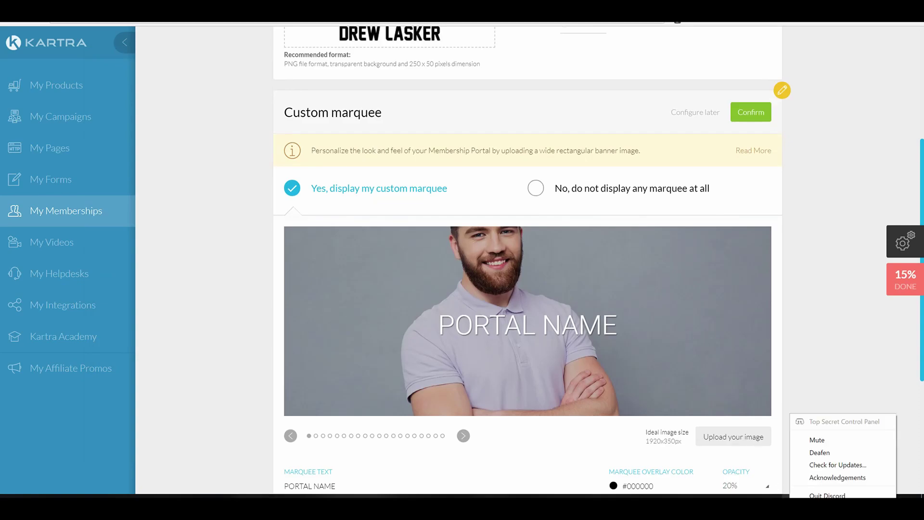
pyautogui.scroll(-2, 832, 326)
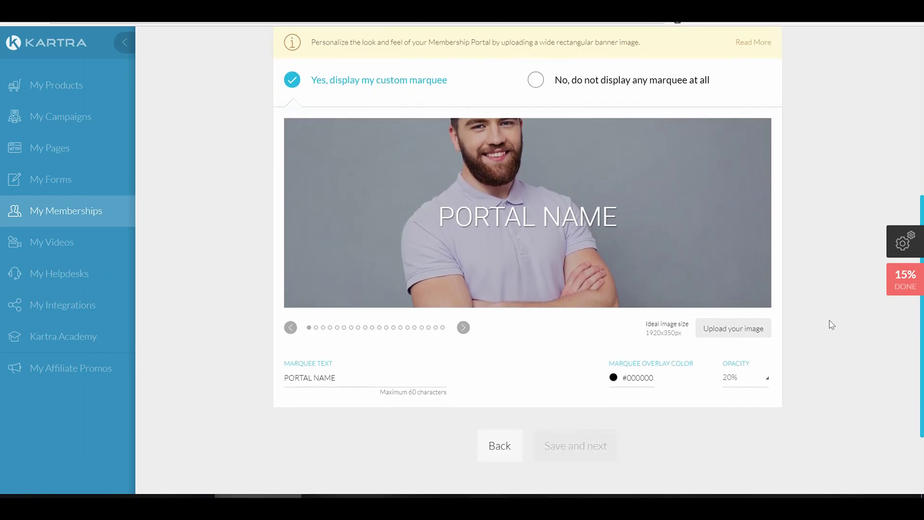
# Set the marquee text to 'Drew Lasker's Courses' with the custom marquee on
pyautogui.click(311, 378)
pyautogui.hotkey('ctrl', 'a')
pyautogui.write("Drew Lasker's Courses")
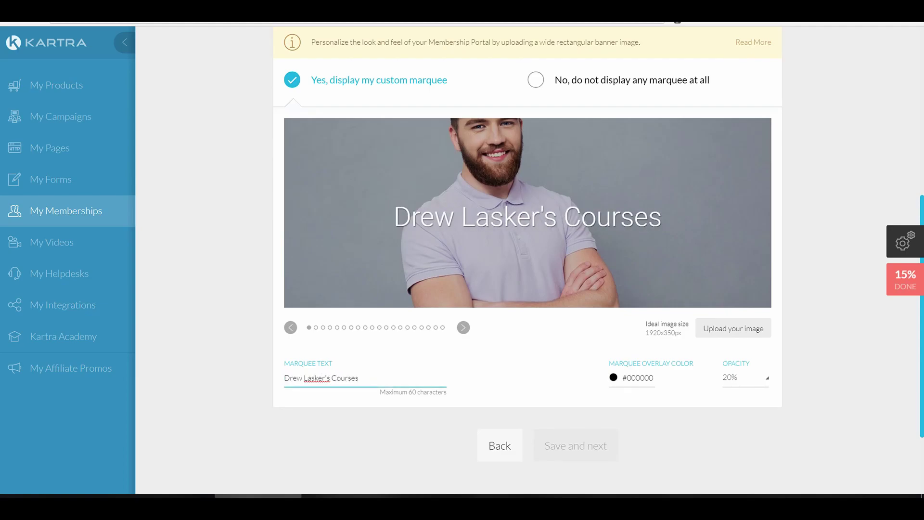
pyautogui.click(563, 77)
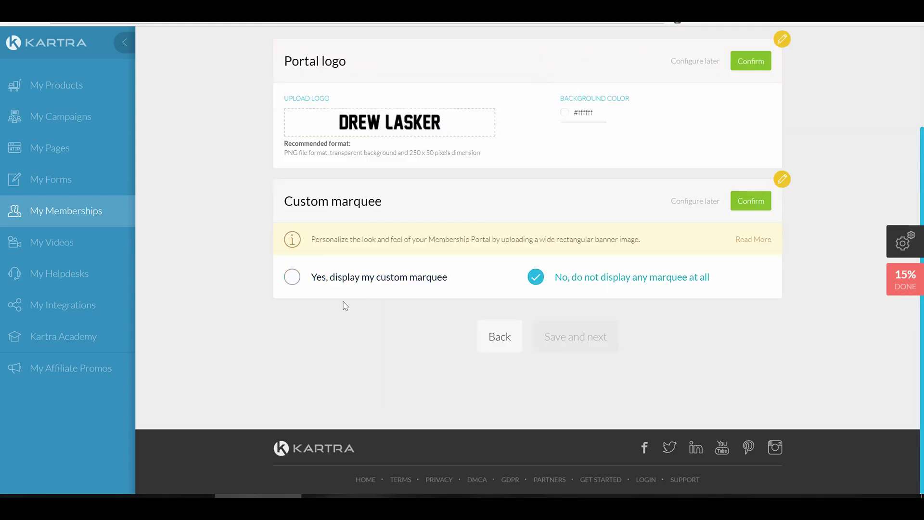
pyautogui.click(332, 281)
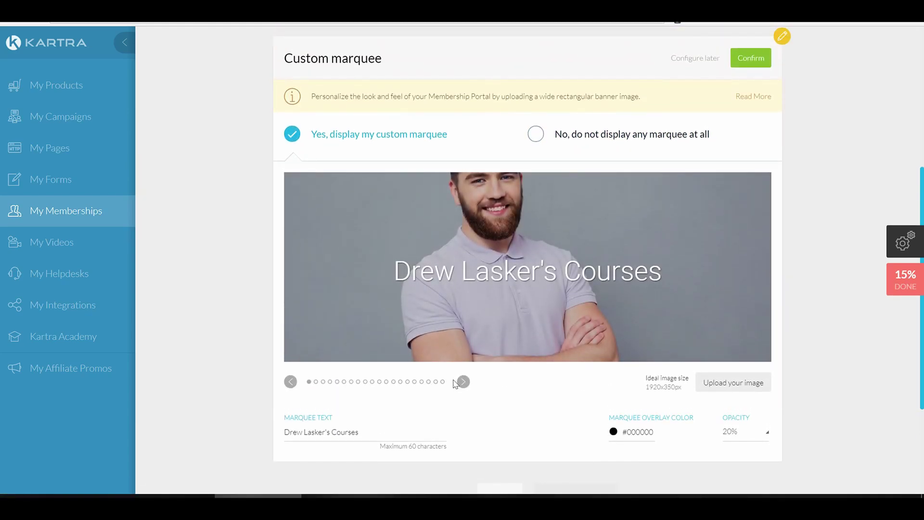
# Choose the wood-desk keyboard banner image and confirm the marquee settings
pyautogui.click(464, 382)
pyautogui.click(464, 382)
pyautogui.click(463, 382)
pyautogui.click(464, 382)
pyautogui.click(464, 382)
pyautogui.click(464, 382)
pyautogui.click(463, 382)
pyautogui.click(463, 382)
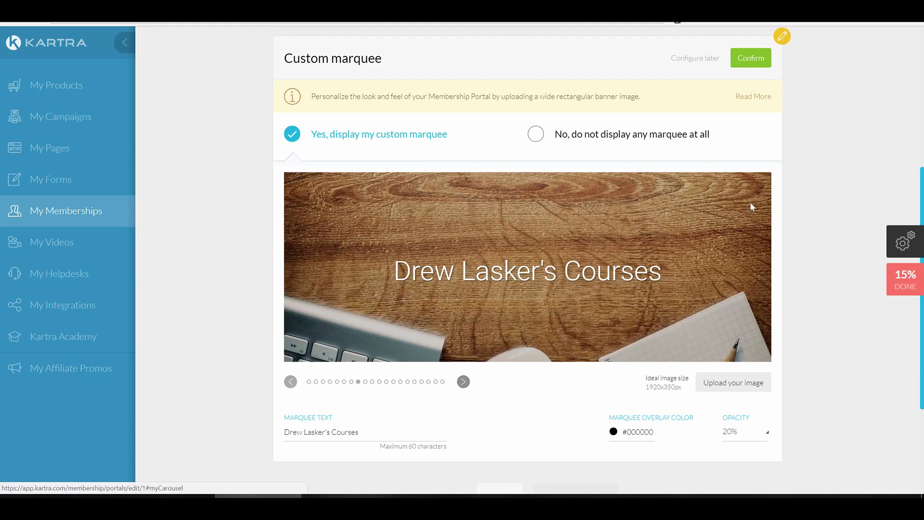
pyautogui.click(750, 58)
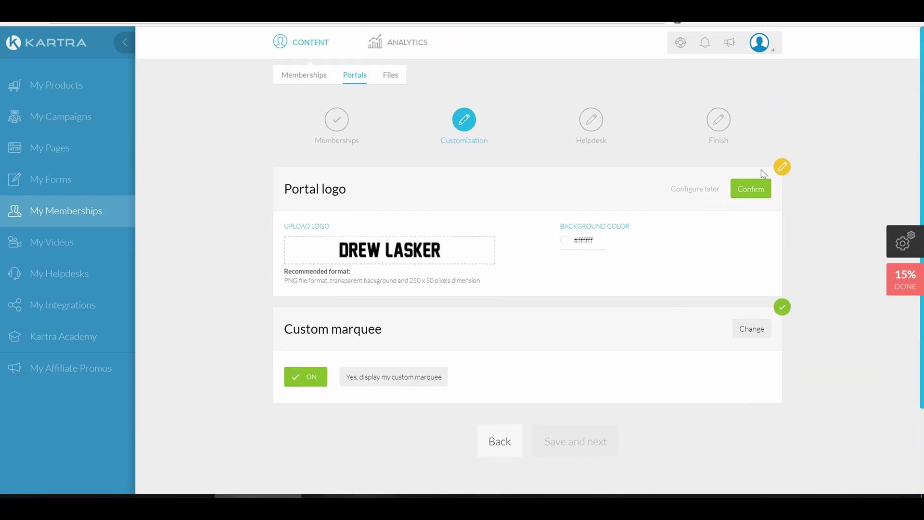
# Confirm the logo, set no customer support, and finish the portal setup
pyautogui.click(759, 191)
pyautogui.click(588, 419)
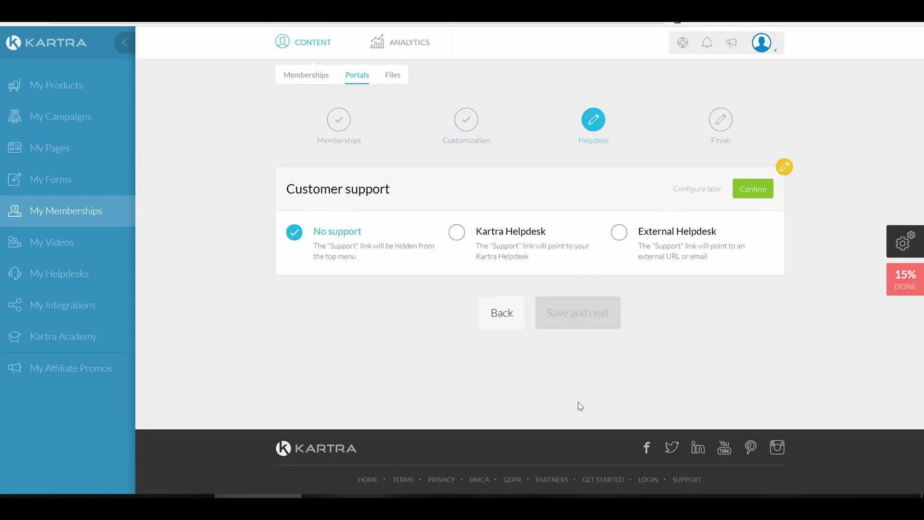
pyautogui.click(751, 190)
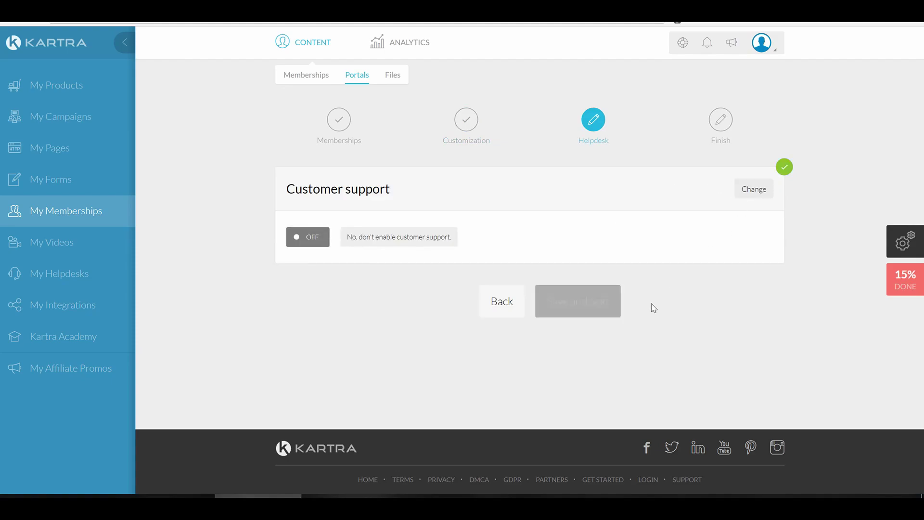
pyautogui.click(586, 302)
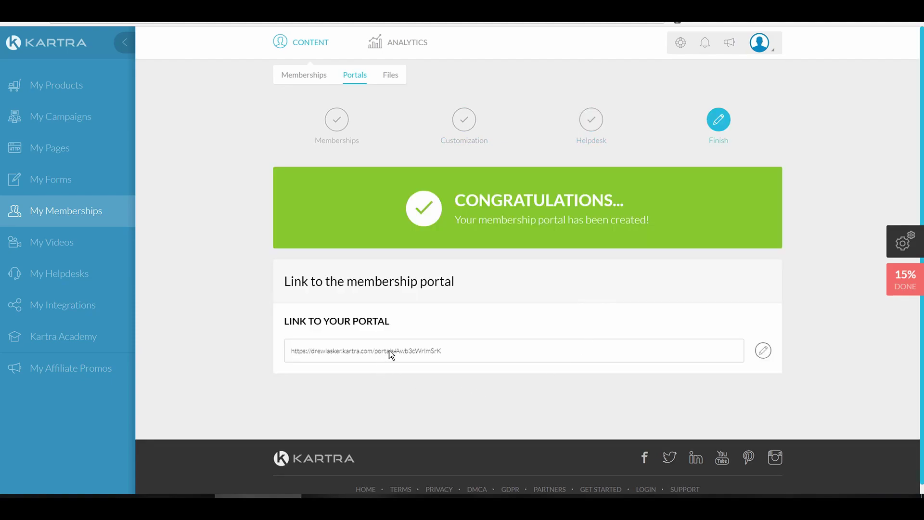
# Point the portal link to the custom courses domain at /portal and copy it
pyautogui.click(763, 350)
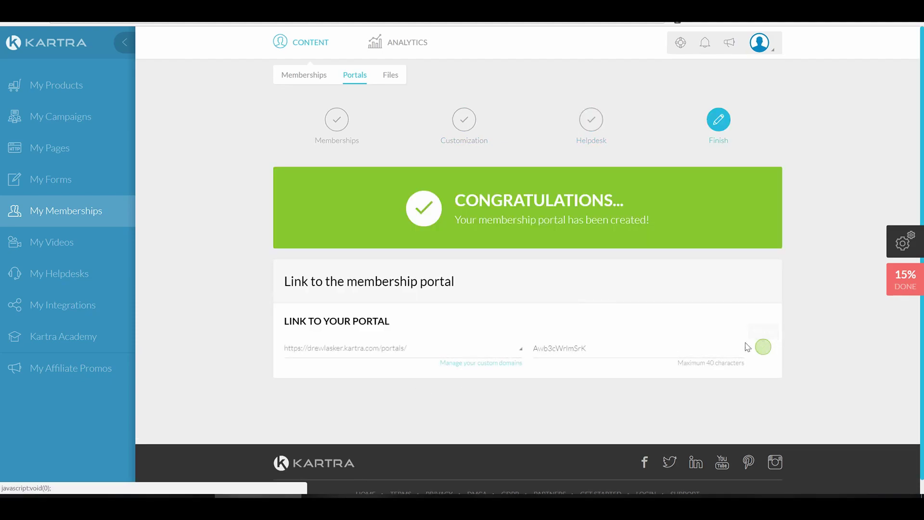
pyautogui.click(478, 354)
pyautogui.click(404, 389)
pyautogui.press('Tab')
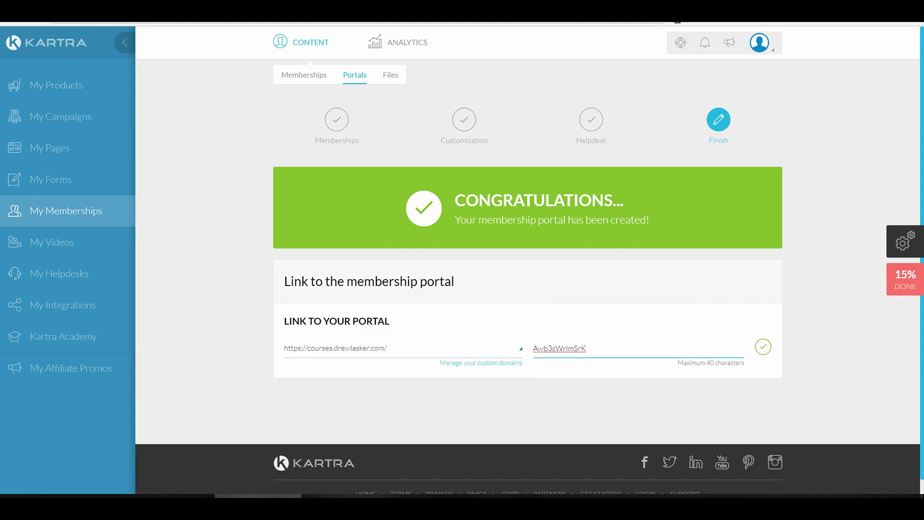
pyautogui.hotkey('ctrl', 'a')
pyautogui.press('BackSpace')
pyautogui.write('por')
pyautogui.click(762, 344)
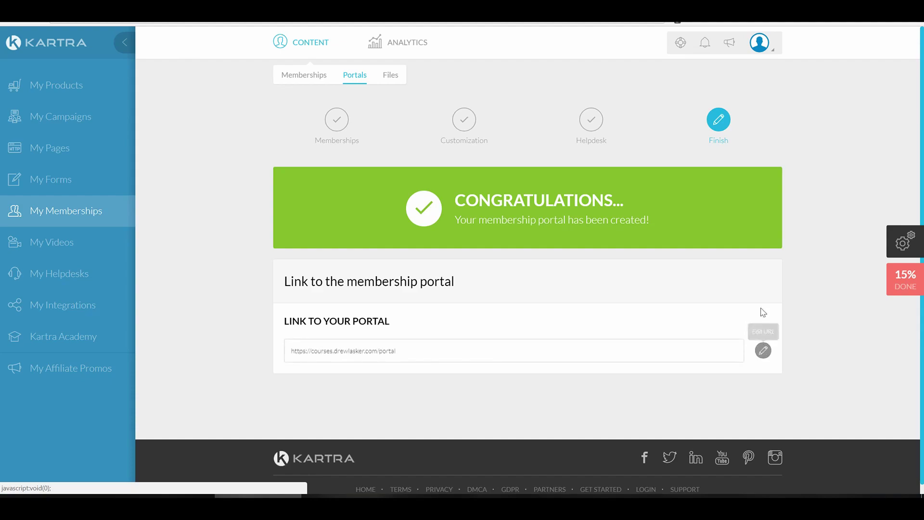
pyautogui.click(470, 342)
pyautogui.hotkey('ctrl', 'c')
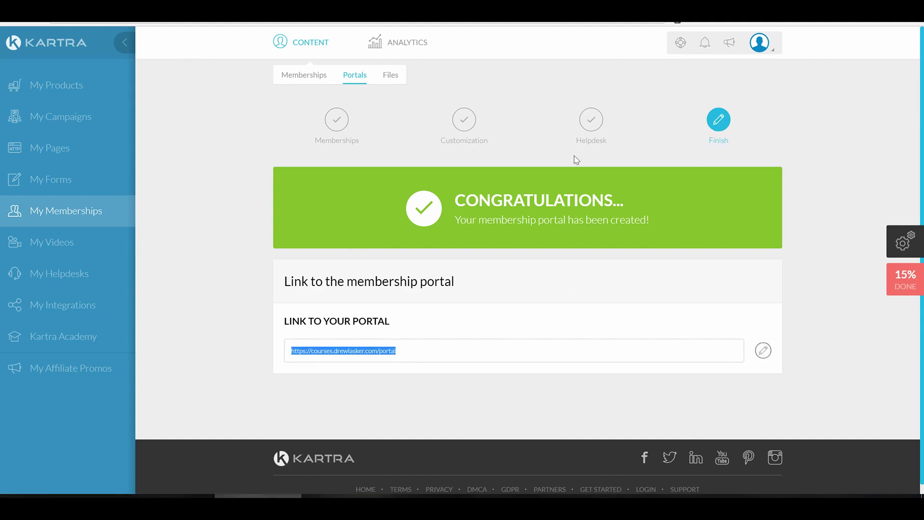
pyautogui.hotkey('ctrl', 't')
# Load the live portal at its custom /portal link and view the member login window
pyautogui.hotkey('ctrl', 'v')
pyautogui.press('Return')
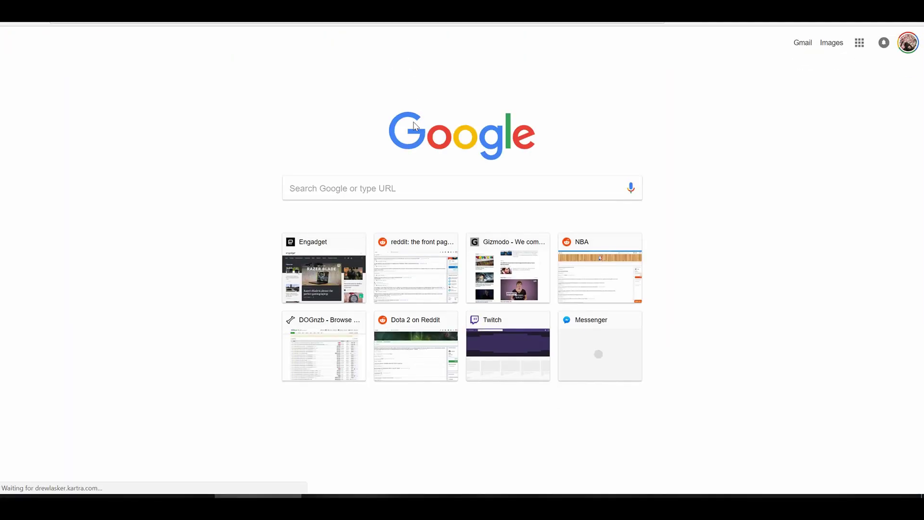
pyautogui.scroll(-2, 439, 252)
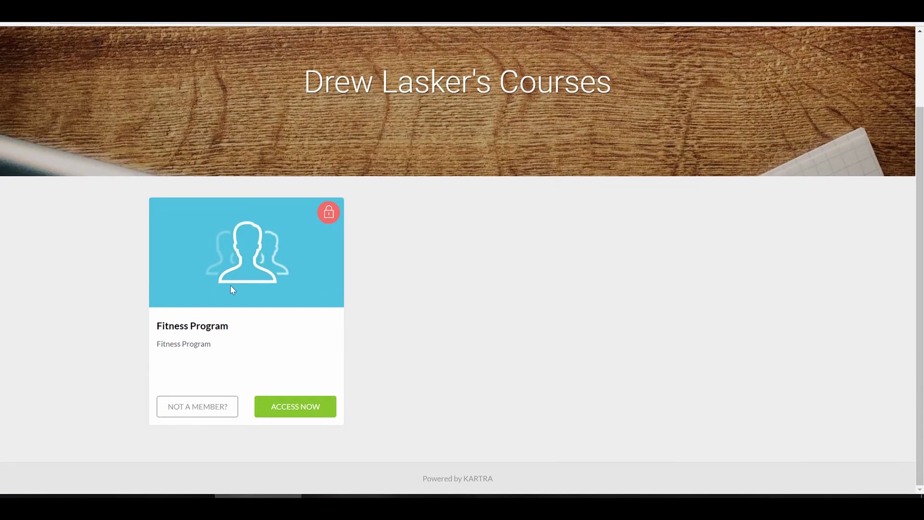
pyautogui.hotkey('ctrl', 'w')
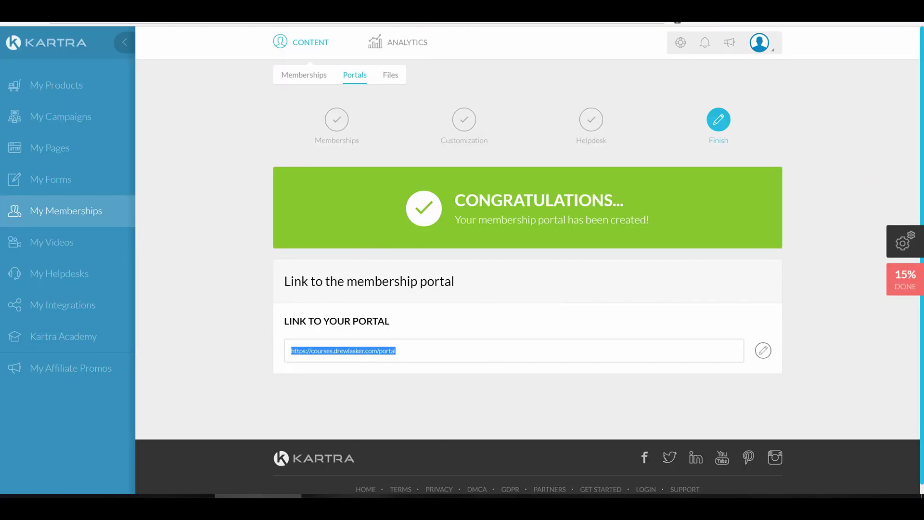
pyautogui.hotkey('ctrl', 't')
pyautogui.hotkey('ctrl', 'v')
pyautogui.press('Return')
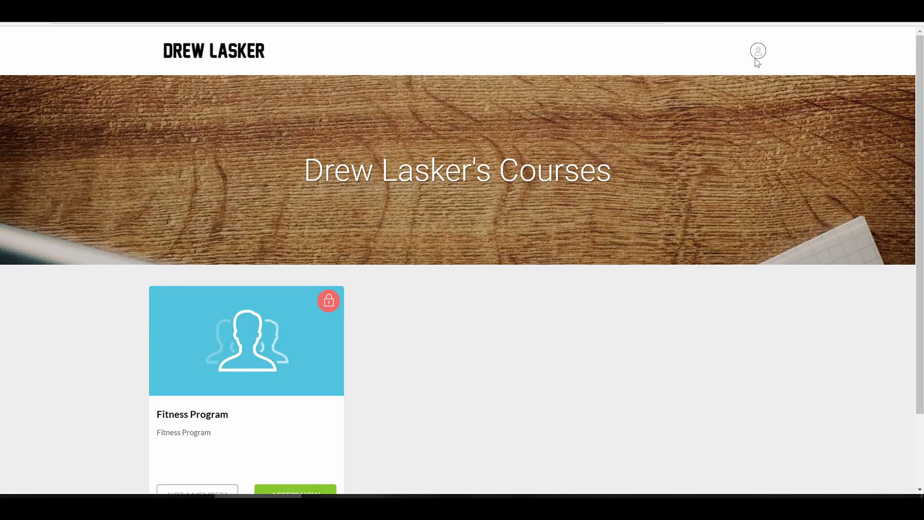
pyautogui.click(756, 60)
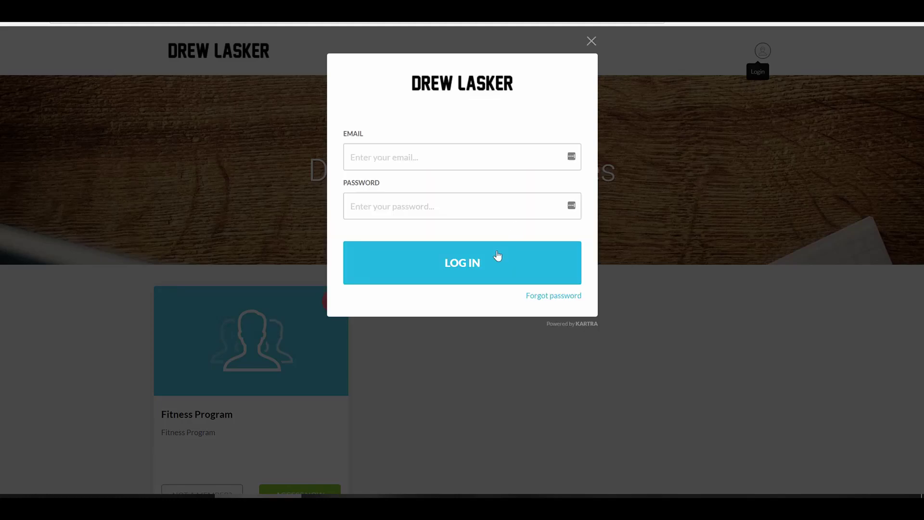
pyautogui.click(591, 41)
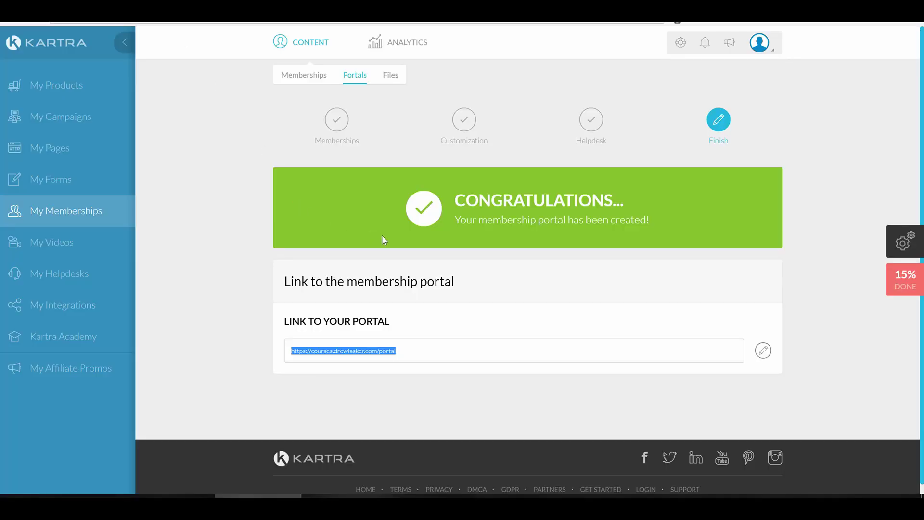